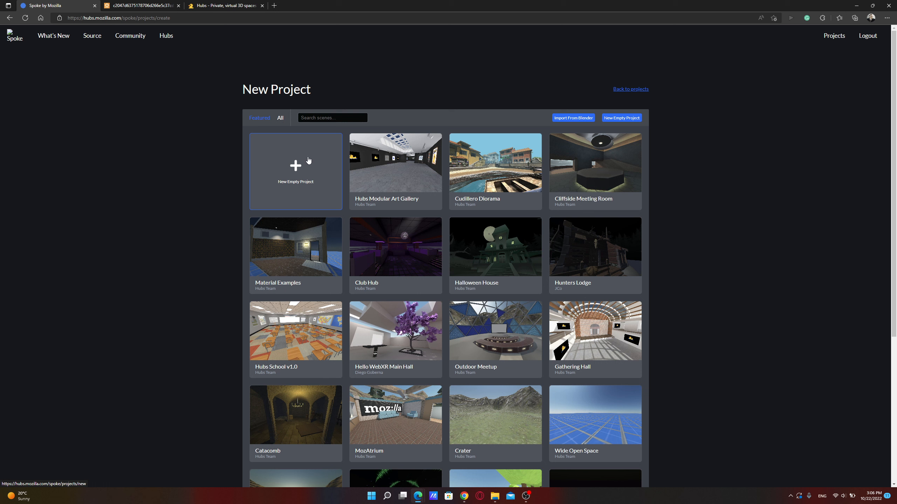
Create a new empty project
click(311, 161)
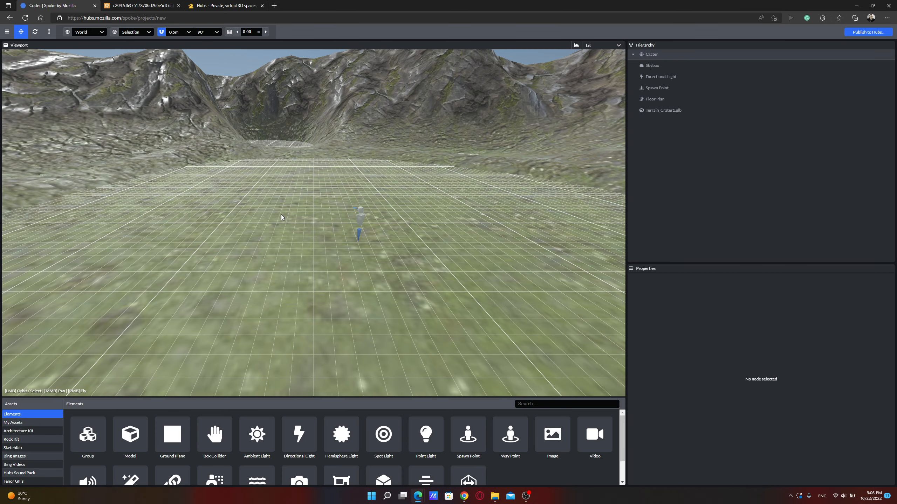
right_drag(317, 233, 279, 223)
key(d)
key(w)
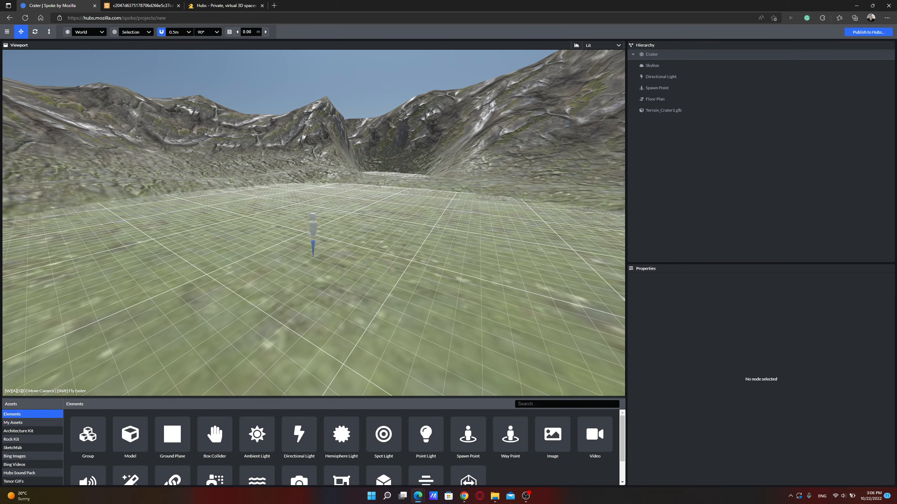
key(a)
right_drag(314, 222, 416, 240)
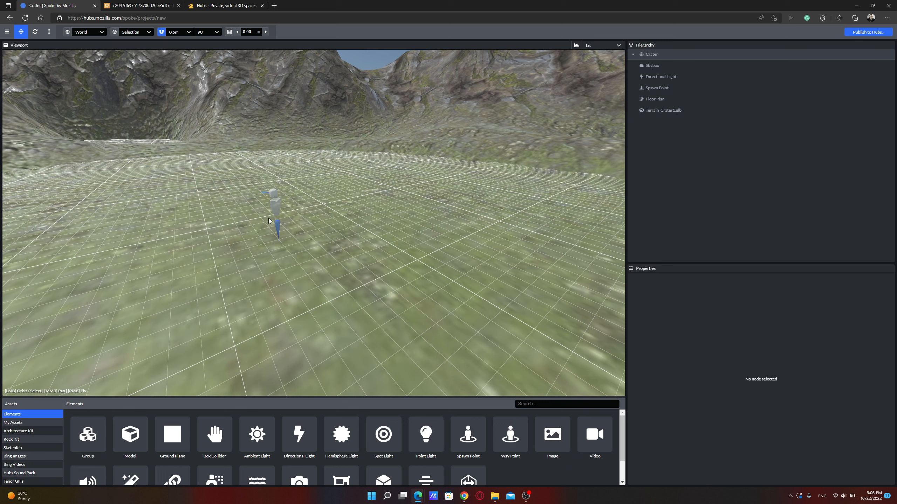
Select the spawn point figure and examine its size and facing direction up close and from above
click(275, 207)
right_drag(381, 218, 102, 199)
key(d)
key(w)
key(d)
key(d)
right_drag(380, 151, 309, 145)
key(w)
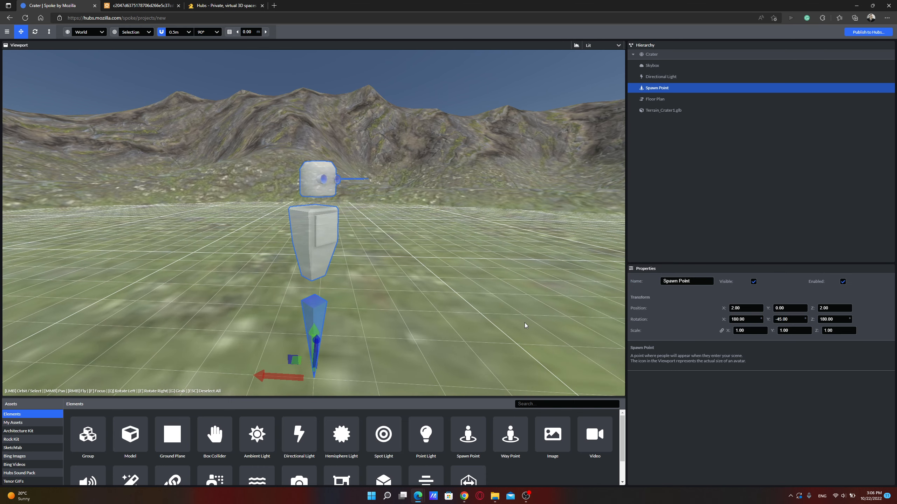
mouse_move(325, 276)
mouse_down()
mouse_move(325, 291)
mouse_move(325, 276)
mouse_up()
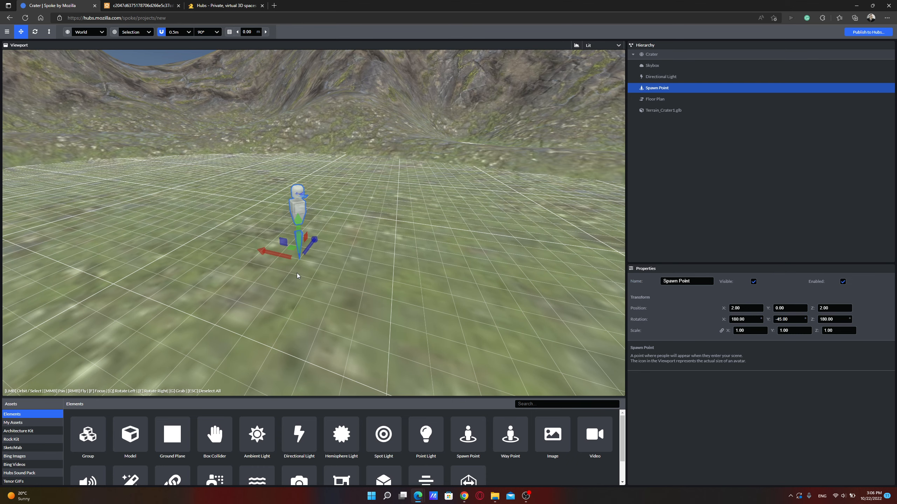
mouse_move(297, 274)
right_down()
mouse_move(287, 290)
mouse_move(315, 262)
right_up()
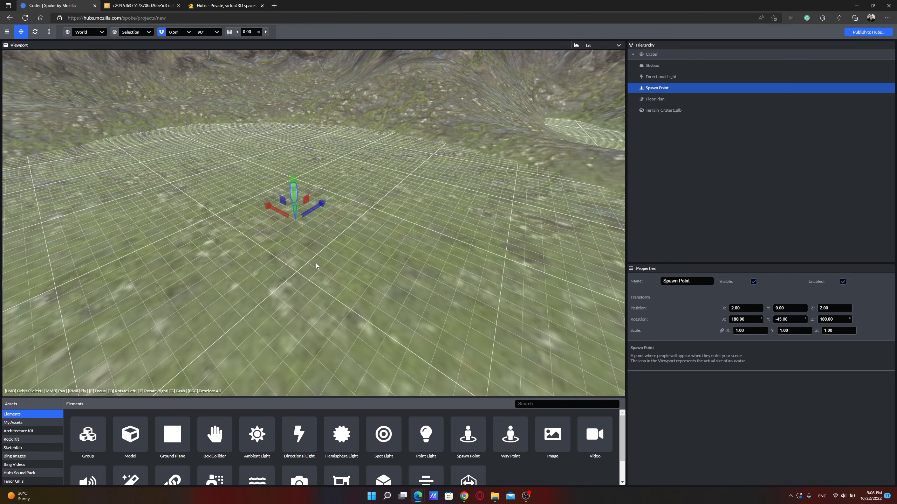
Search the Sketchfab models for "low poly tree"
click(9, 448)
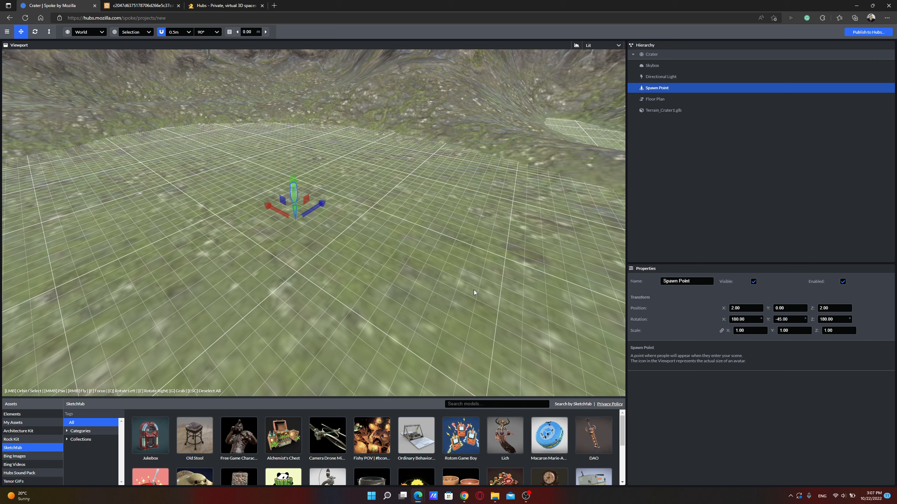
click(511, 407)
text(low poly tree)
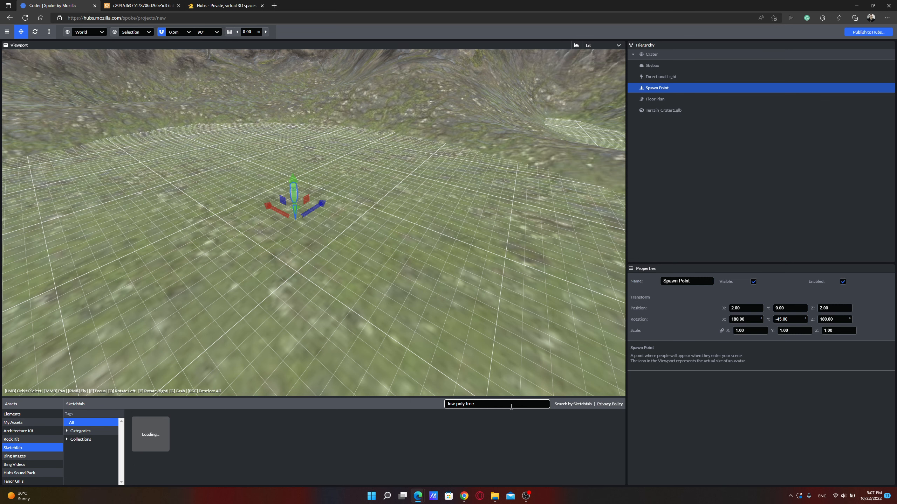
Place the Maple tree model on the terrain at about X 10, Z 1 and check its issue warning
mouse_move(153, 444)
drag(153, 444, 188, 180)
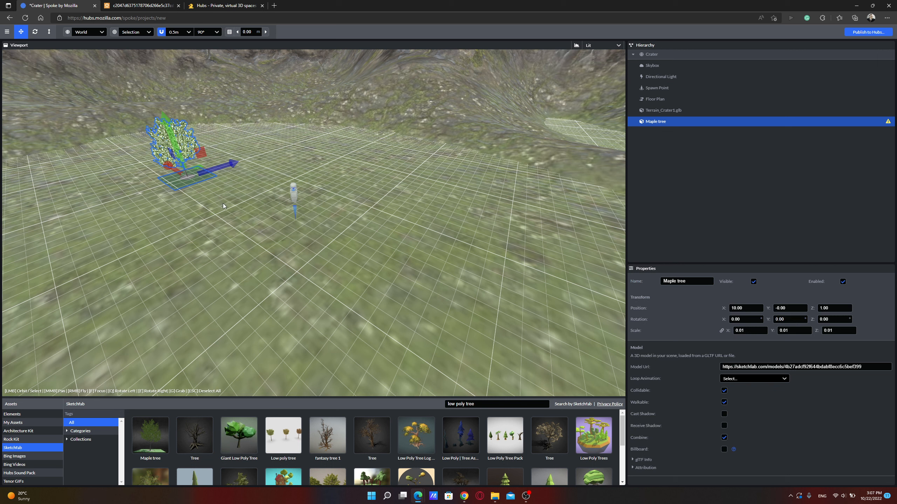
right_drag(191, 204, 229, 156)
key(w)
key(a)
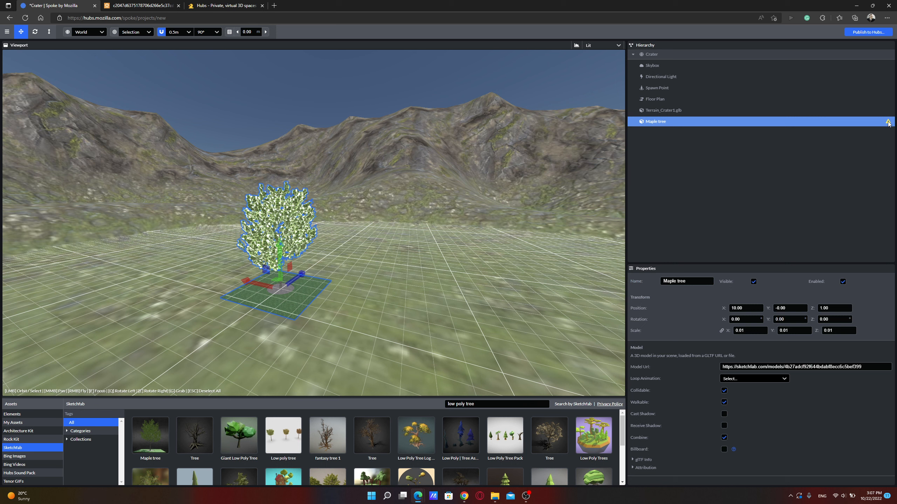
mouse_move(888, 122)
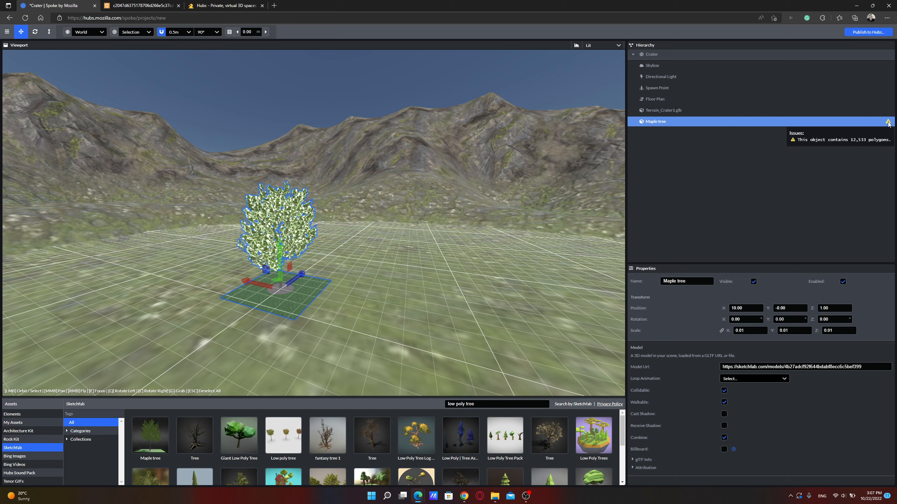
Place the Low Poly Tree Concept model on the terrain at about X 7.5, Z 5.5
scroll(524, 461, down, 1)
scroll(524, 461, down, 1)
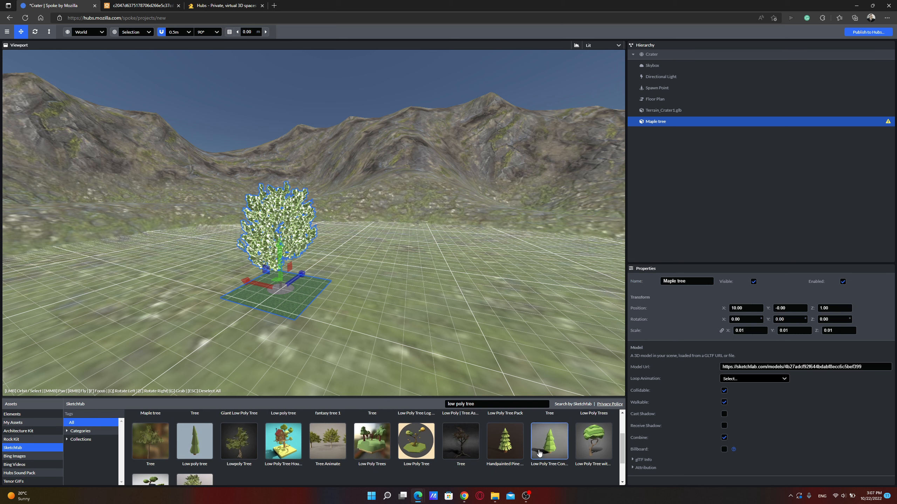
mouse_move(539, 453)
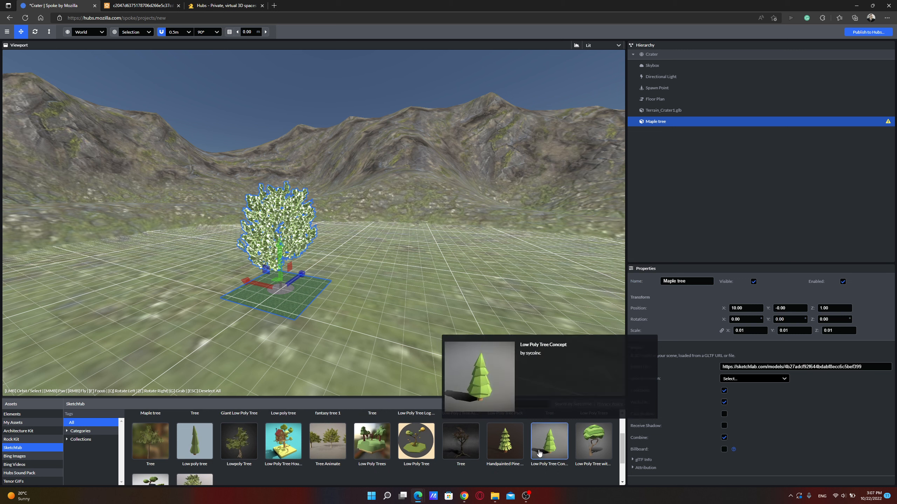
scroll(537, 452, down, 1)
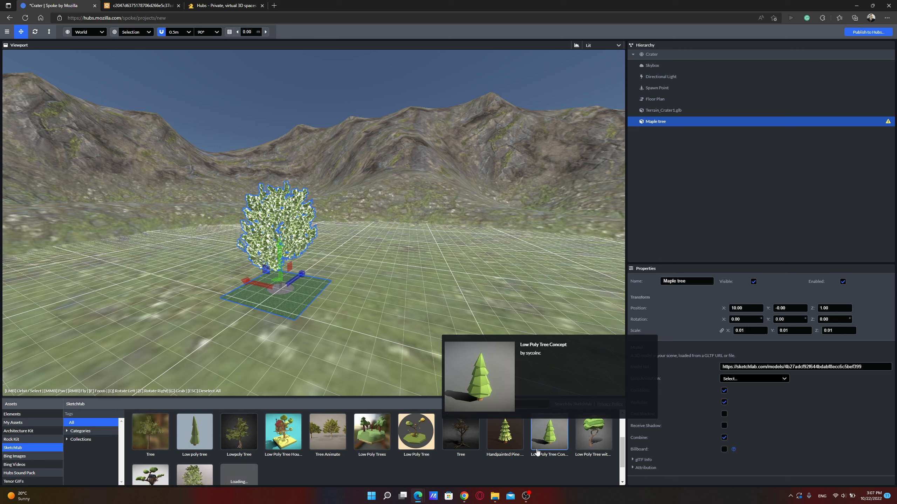
drag(537, 452, 384, 264)
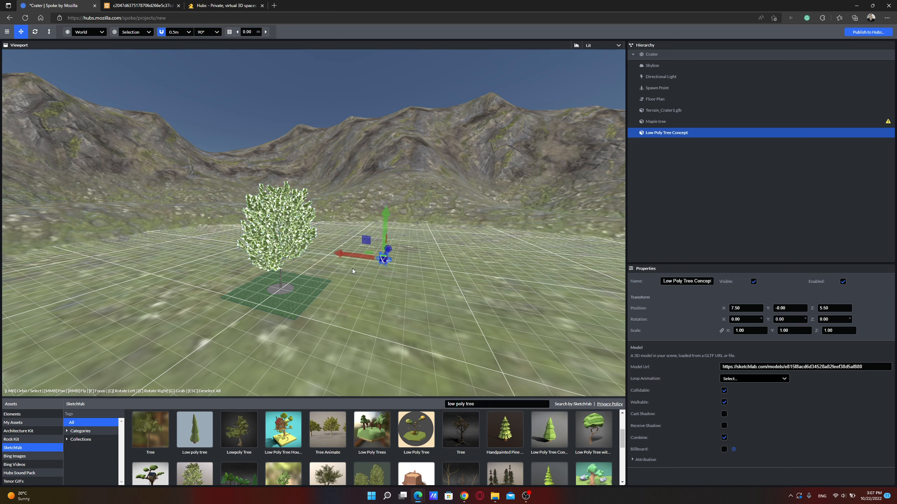
Delete the Maple tree from the scene
click(277, 286)
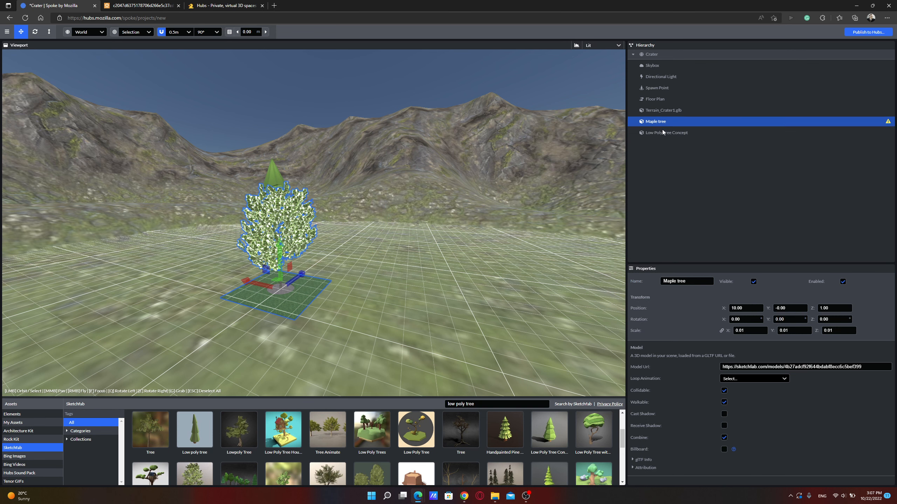
key(Delete)
Move the low poly tree along the ground to X 5.00, keeping it at ground height
click(273, 222)
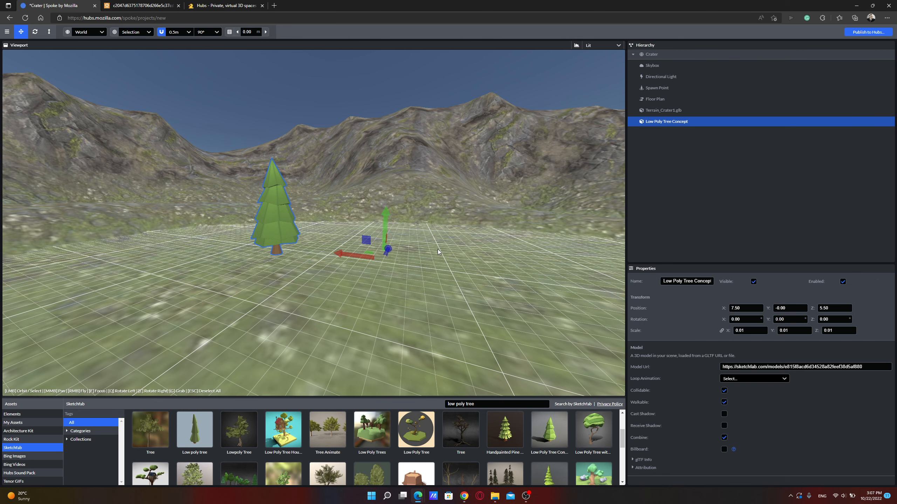
key(w)
right_drag(439, 263, 366, 305)
key(s)
key(d)
drag(386, 207, 380, 243)
right_drag(380, 243, 410, 217)
key(w)
key(a)
key(w)
key(s)
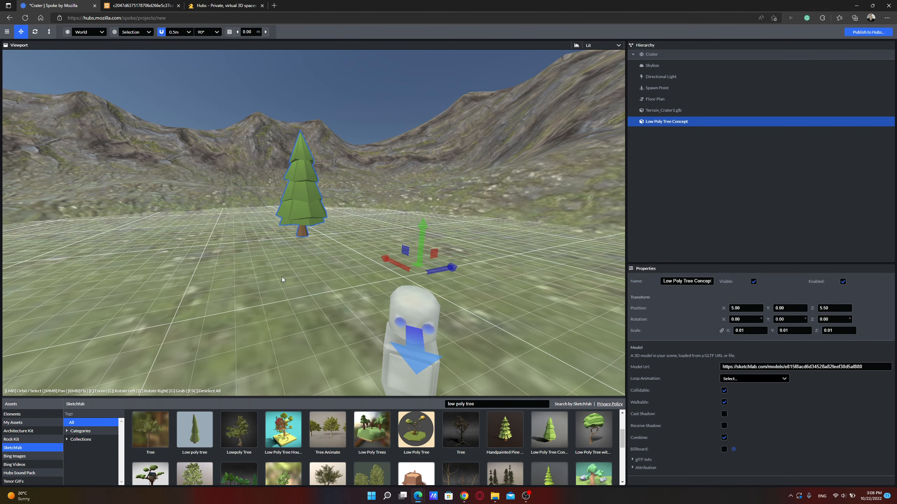
Duplicate the low poly tree three times
key(ctrl+d)
key(ctrl+d)
key(ctrl+d)
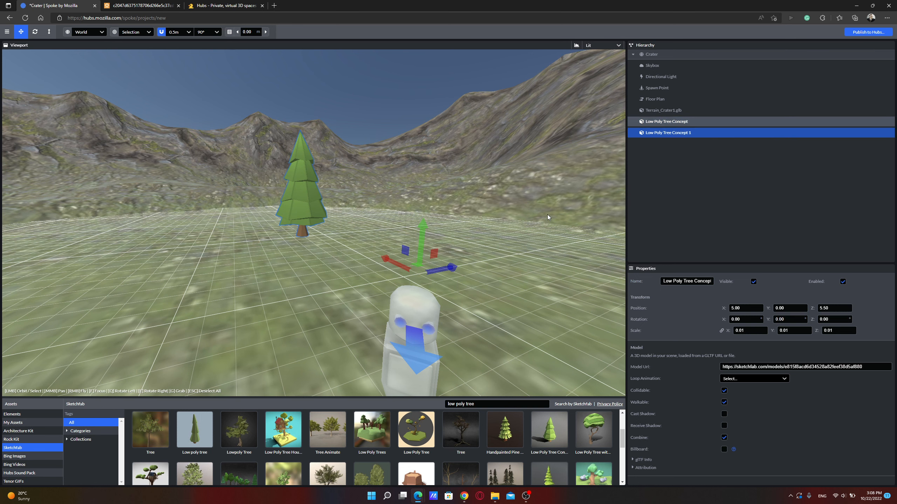
Move Low Poly Tree Concept 2 to X 3.30, Z 6.20 and Low Poly Tree Concept 1 to X 1.20, Z 7.10
click(662, 143)
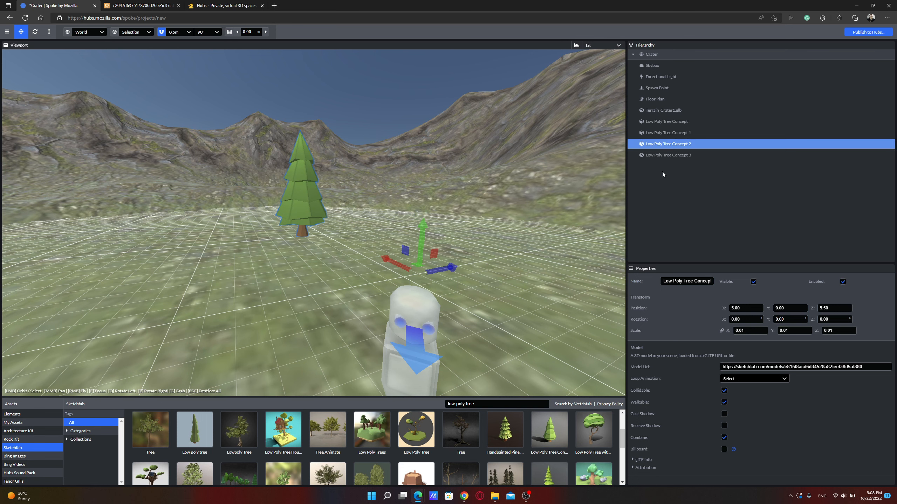
drag(725, 309, 826, 307)
click(674, 136)
click(337, 220)
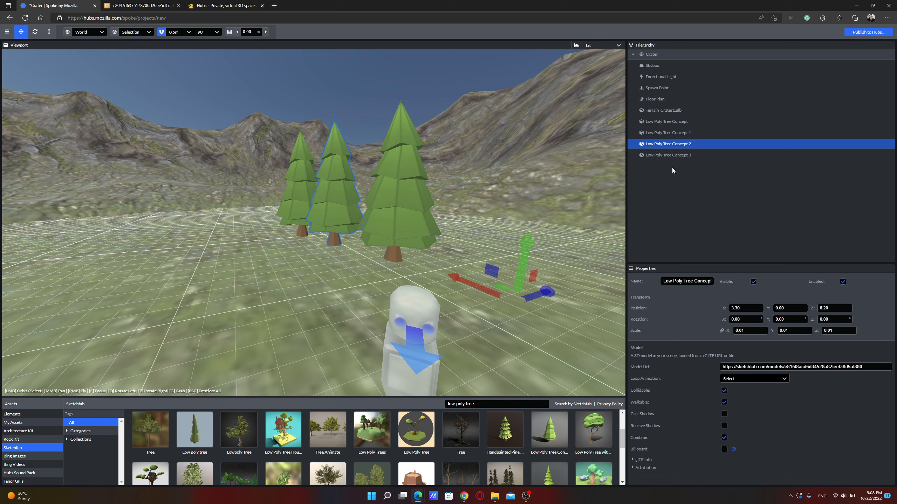
click(662, 131)
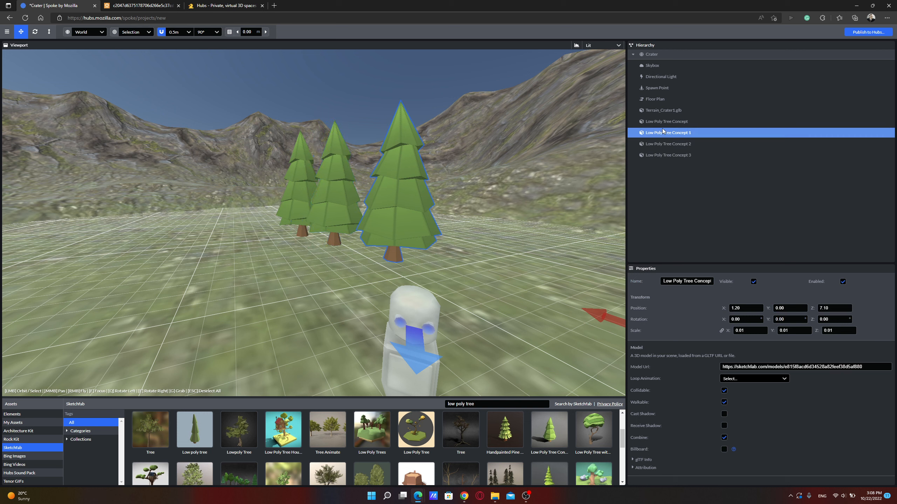
click(662, 122)
Move Low Poly Tree Concept 3 to Z 2.80, apart from the other trees
click(662, 156)
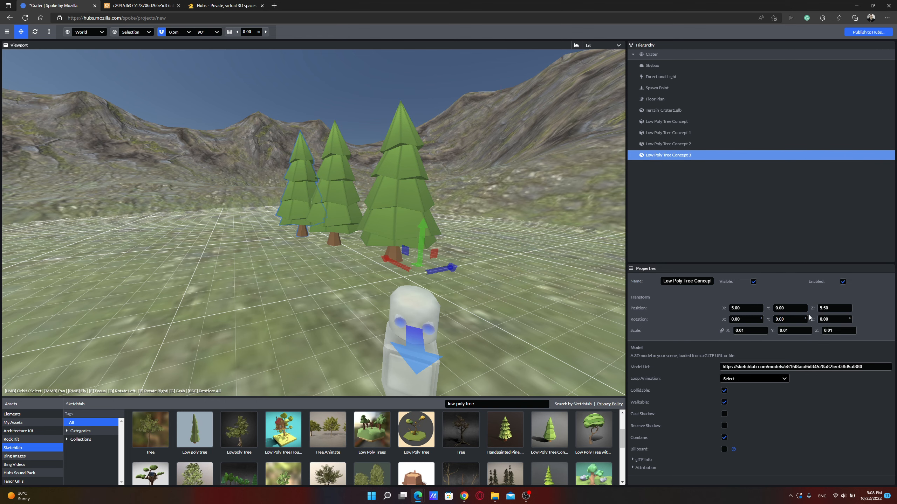
drag(812, 307, 773, 320)
right_drag(308, 269, 464, 240)
key(s)
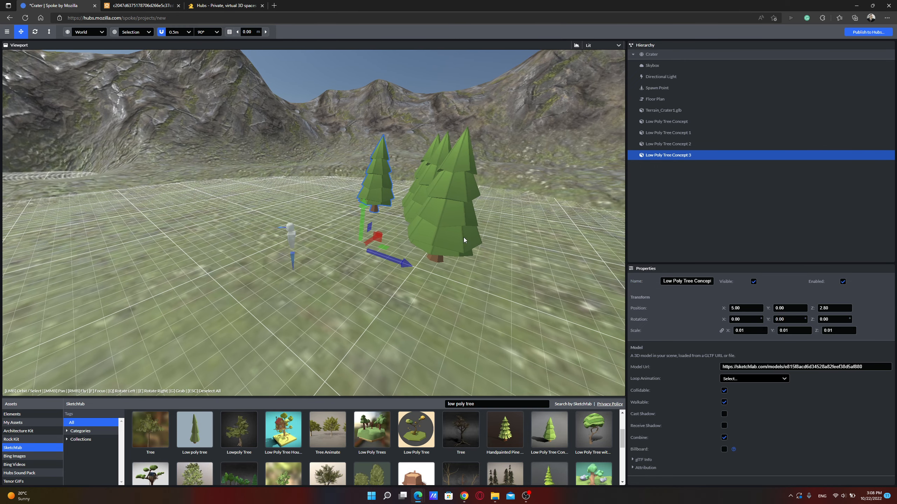
Move Low Poly Tree Concept 1 to Z 7.40 and rotate it to 90° about the Y axis
click(434, 248)
drag(815, 308, 823, 308)
right_drag(438, 250, 396, 229)
right_drag(385, 292, 438, 288)
key(q)
Search the Sketchfab models for "bonfire low poly"
right_drag(385, 268, 373, 303)
key(a)
key(s)
key(a)
key(w)
key(s)
key(d)
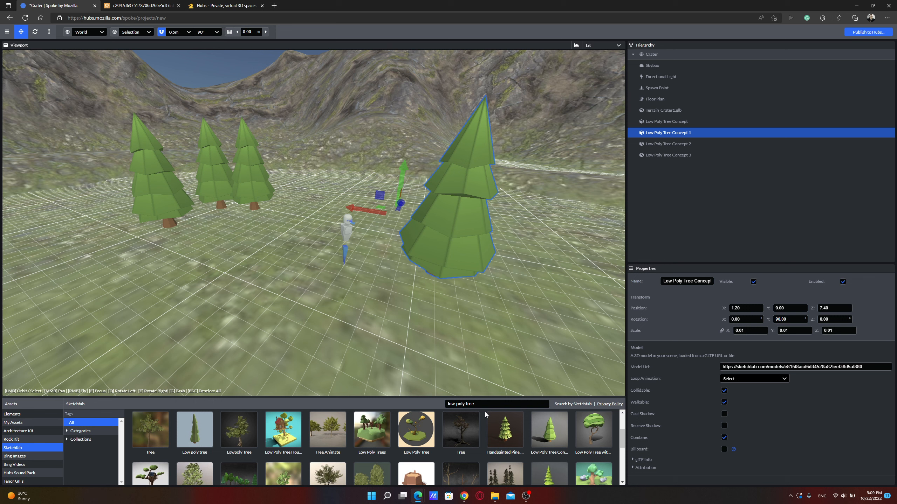
triple_click(472, 402)
mouse_move(179, 417)
text(bonfire )
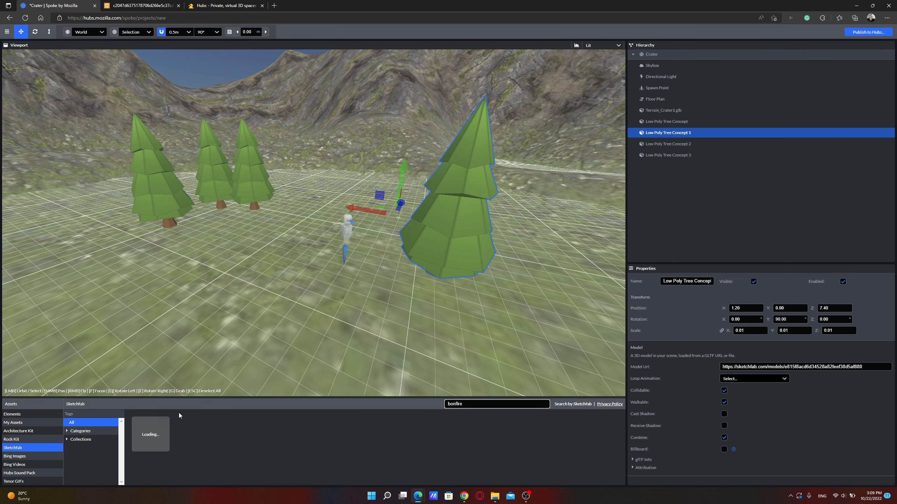
text(low poly)
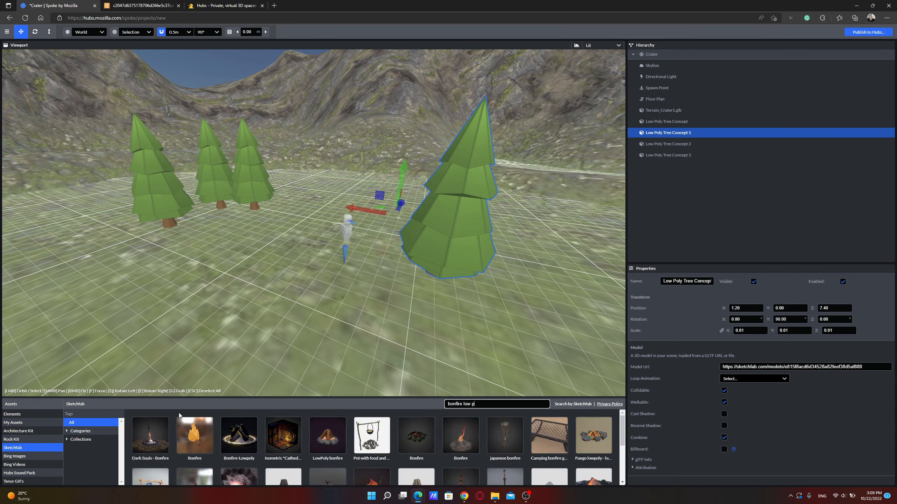
Place the flaming Bonfire model on the ground near the spawn point at about X 4.5, Z 1.5
mouse_move(154, 441)
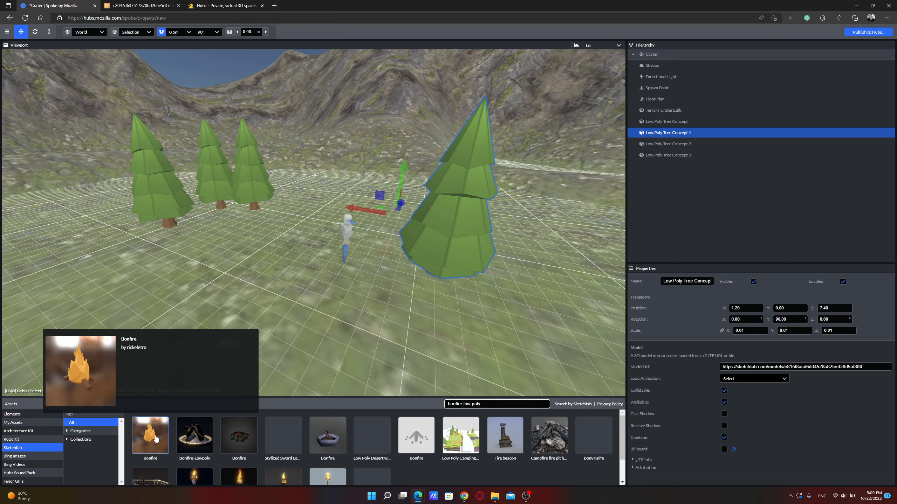
scroll(154, 442, down, 1)
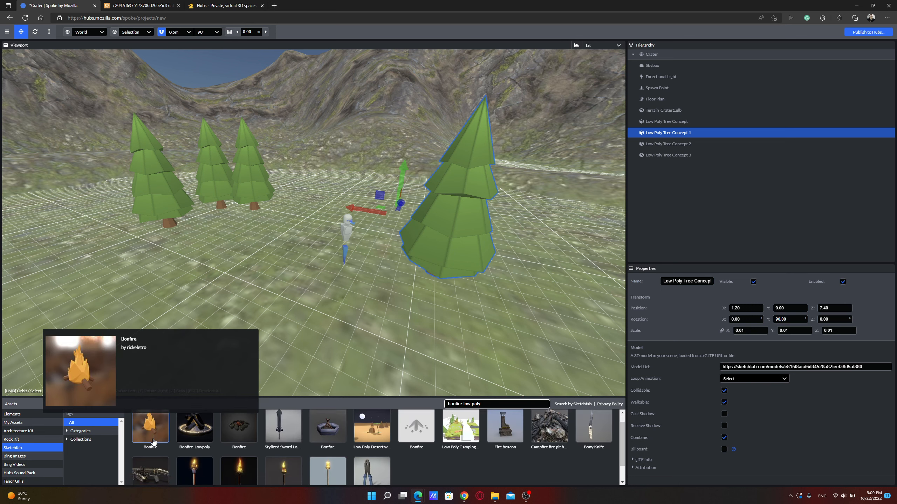
drag(153, 438, 264, 260)
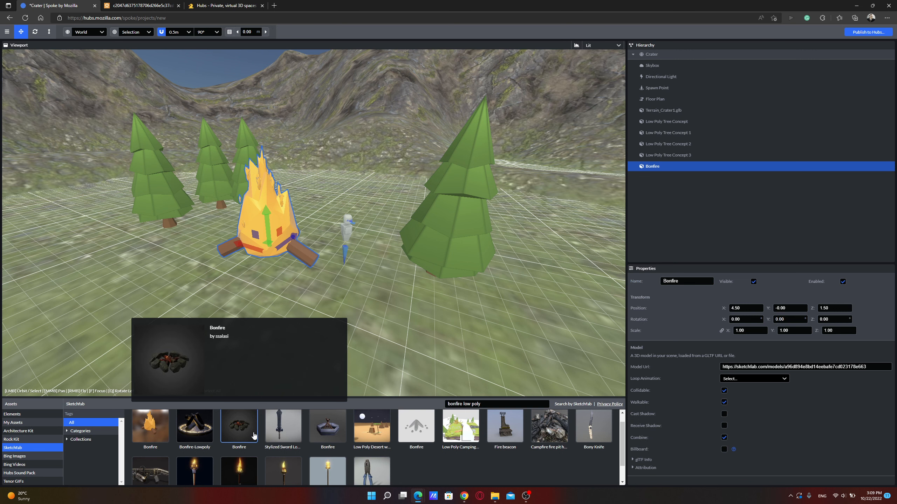
mouse_move(541, 432)
mouse_move(509, 431)
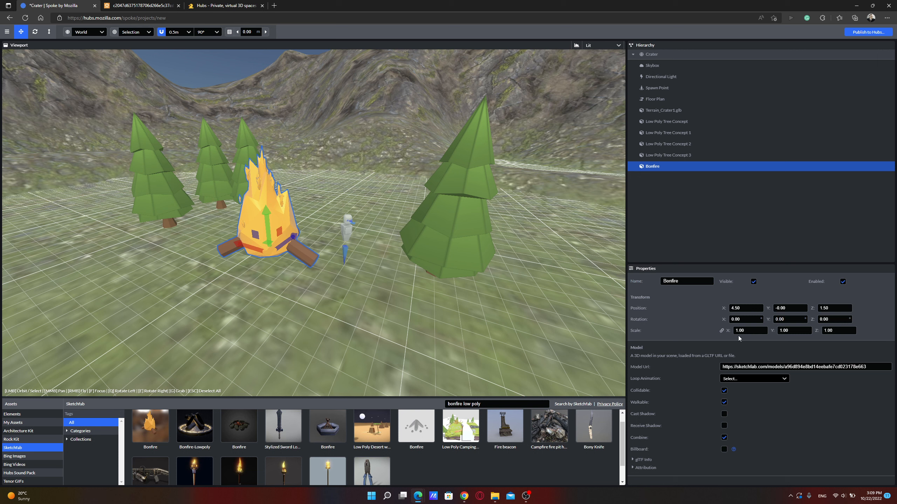
Set the bonfire's linked scale to 0.4 on all axes
drag(733, 336, 724, 336)
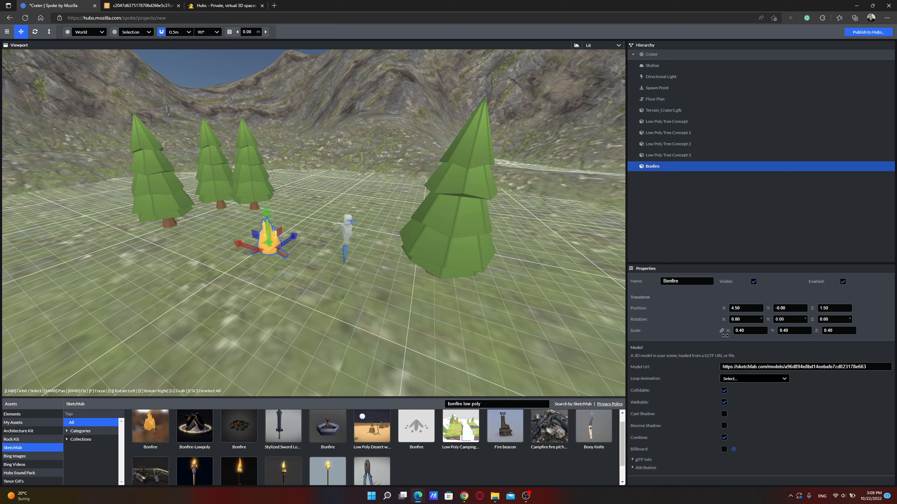
click(744, 332)
click(783, 330)
text(5)
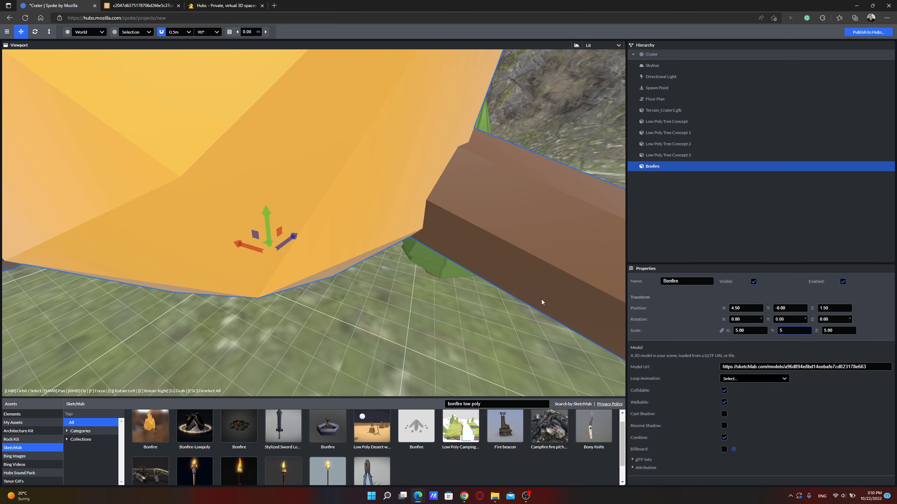
text(0.)
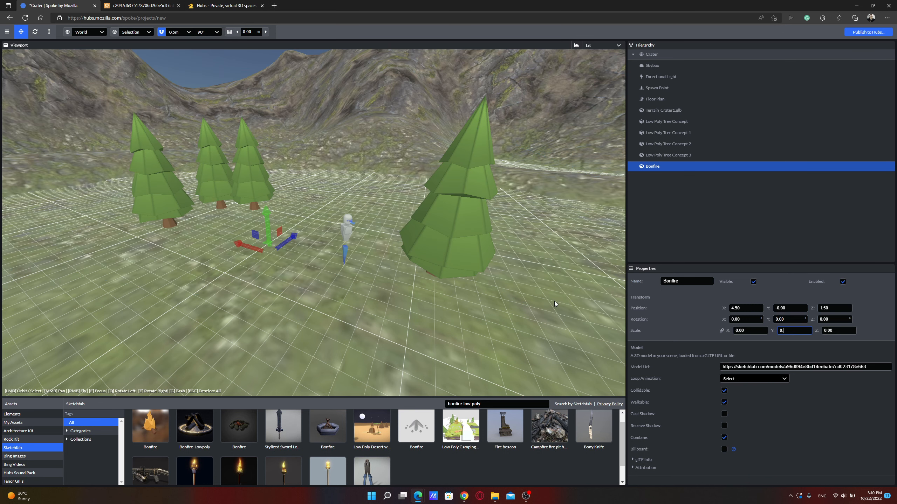
text(4)
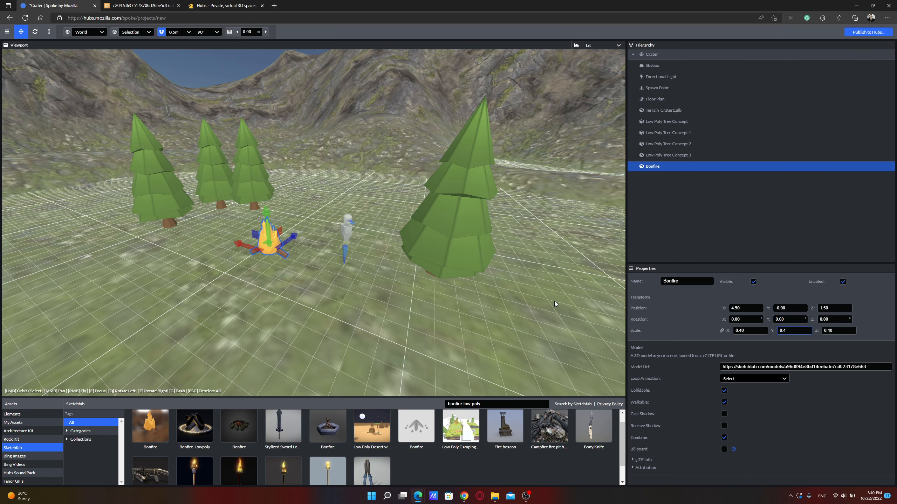
Search Sketchfab for "marshmallow on a stick" and place the Marshmallow Stick Smaller model beside the bonfire at X 7.00, Y 0.50, Z 2.00
key(w)
mouse_move(322, 300)
right_down()
mouse_move(239, 289)
mouse_move(317, 296)
right_up()
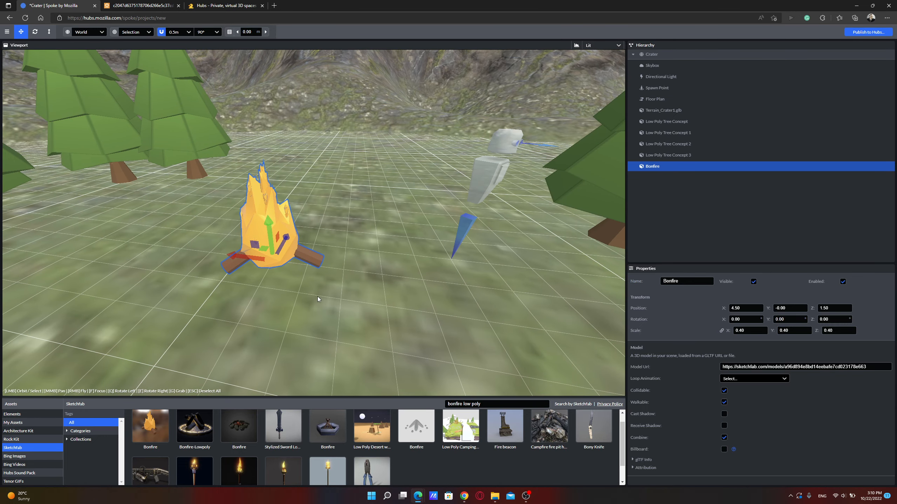
triple_click(494, 404)
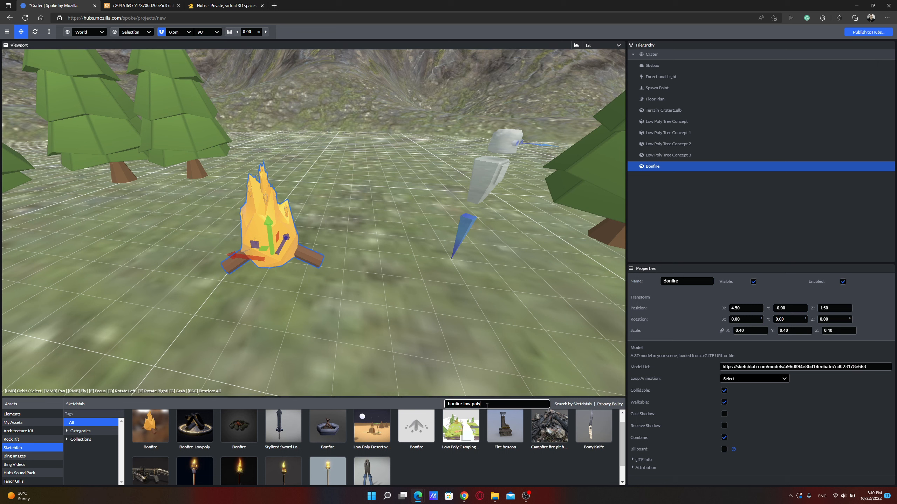
text(marshmallow)
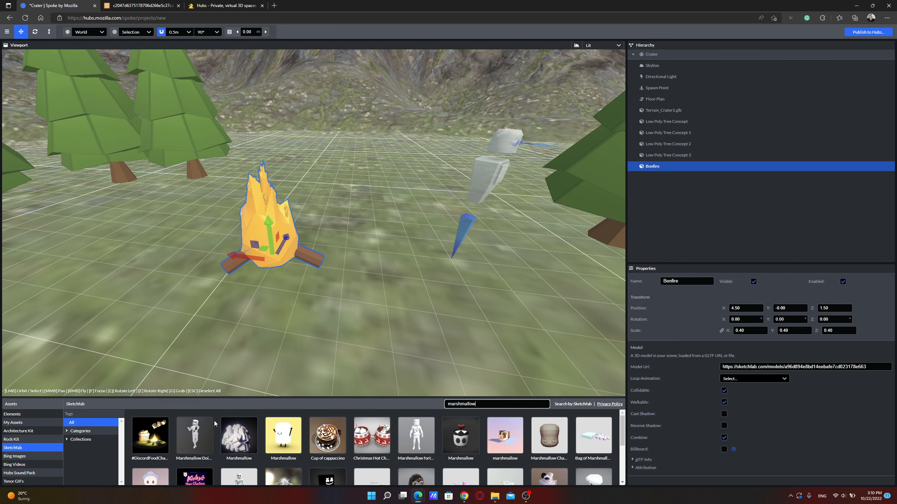
text( on s)
drag(166, 434, 138, 241)
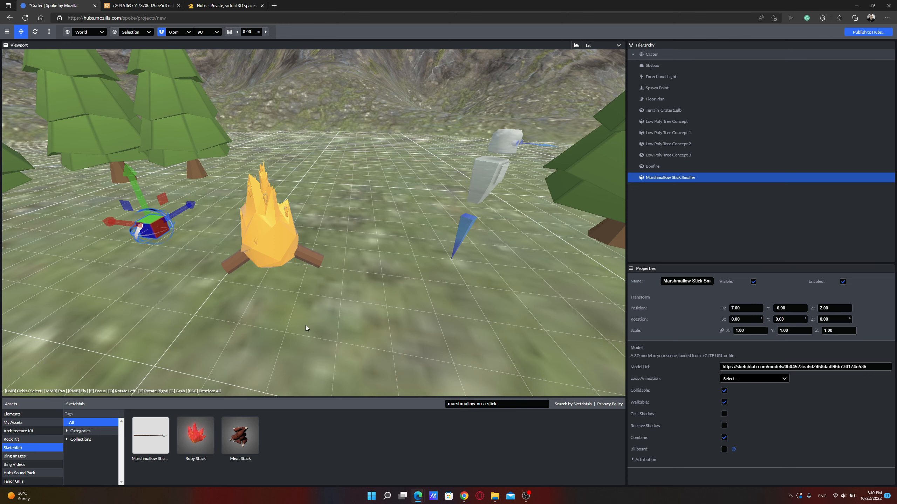
drag(139, 200, 138, 184)
right_drag(133, 227, 419, 293)
key(a)
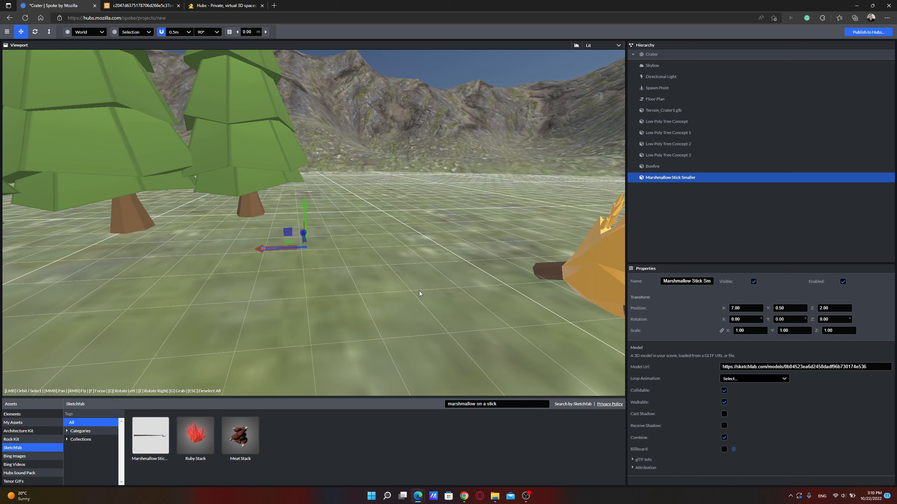
Set the marshmallow stick's linked scale to 2.70 and its rotation to X 290°, Y 2°, Z 134°
drag(730, 328, 781, 320)
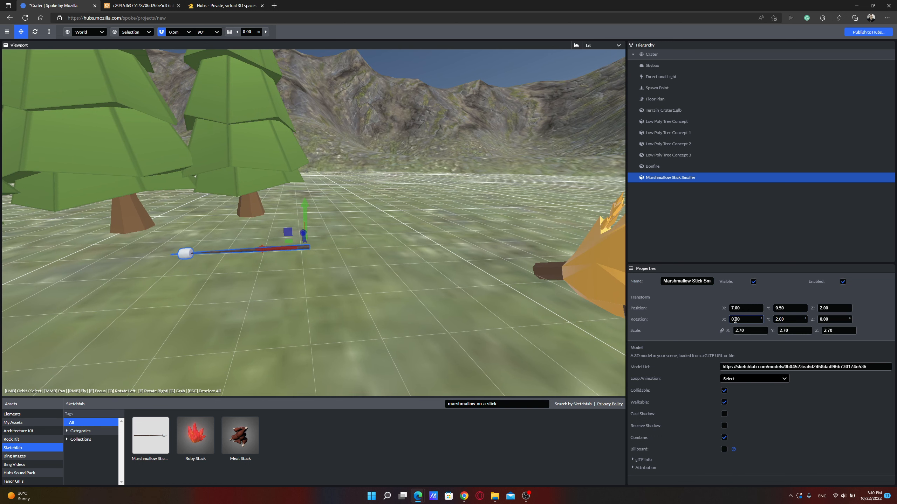
drag(725, 320, 748, 319)
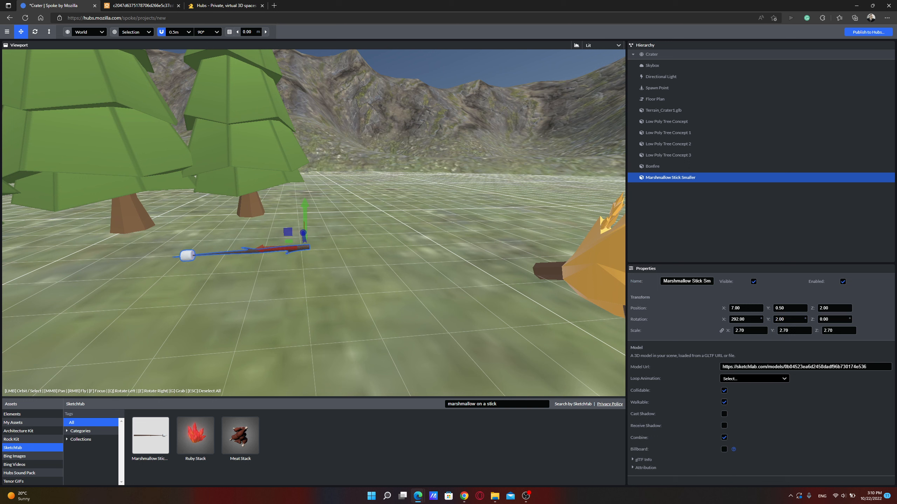
drag(814, 320, 844, 320)
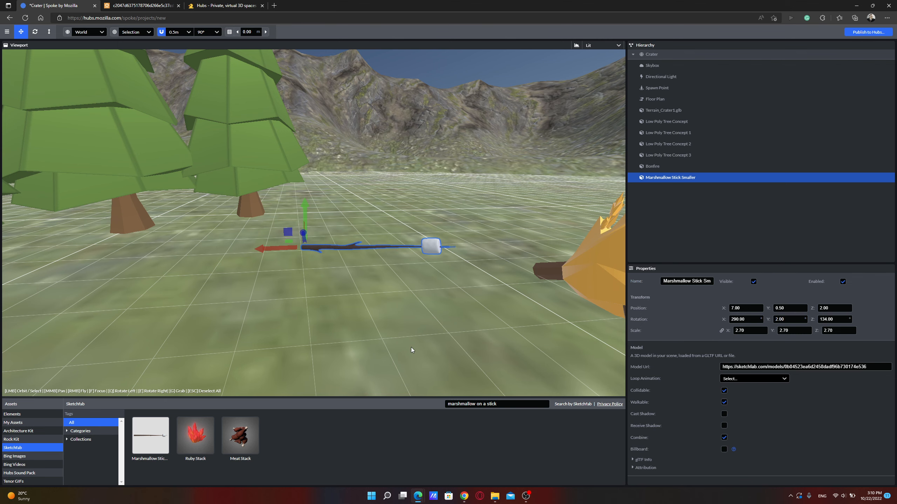
mouse_move(420, 319)
right_down()
mouse_move(494, 321)
mouse_move(421, 319)
right_up()
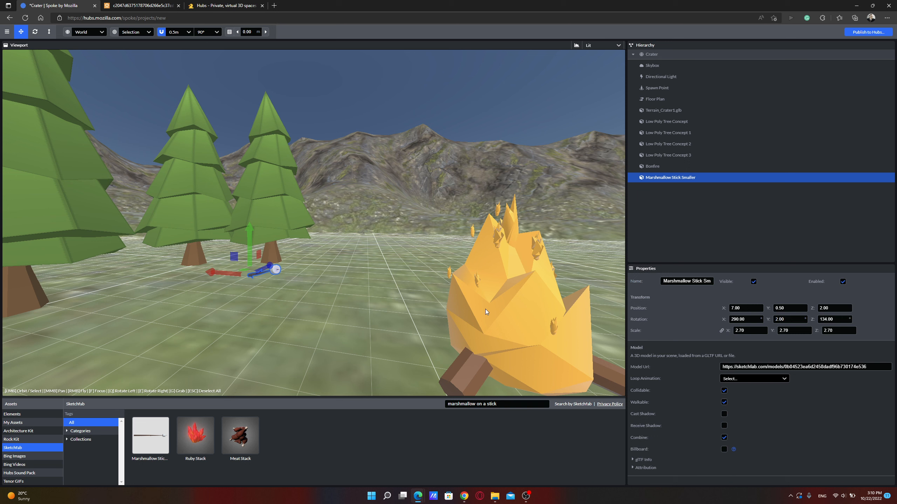
Copy the full model URL of the marshmallow stick
click(743, 367)
double_click(746, 367)
triple_click(752, 368)
key(ctrl+c)
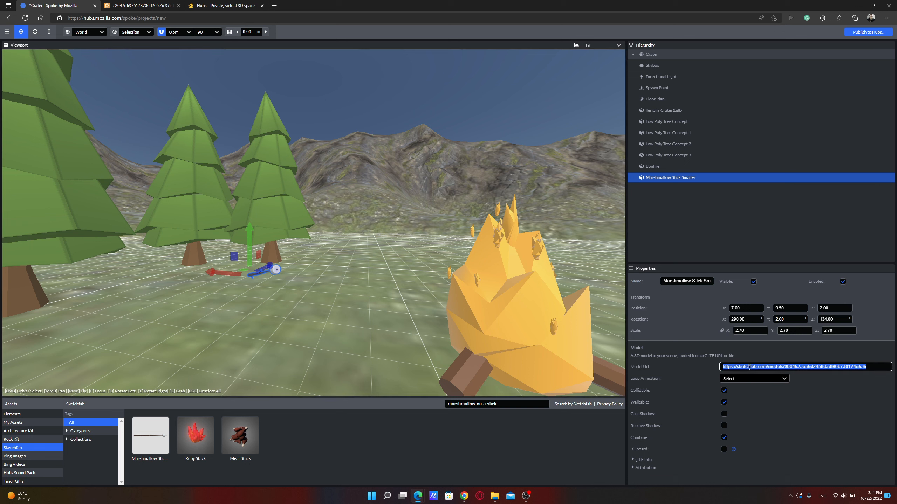
Add a Spawner element near the marshmallow stick at X 6.50, Z 2.50 and replace its model URL with the copied one
click(20, 416)
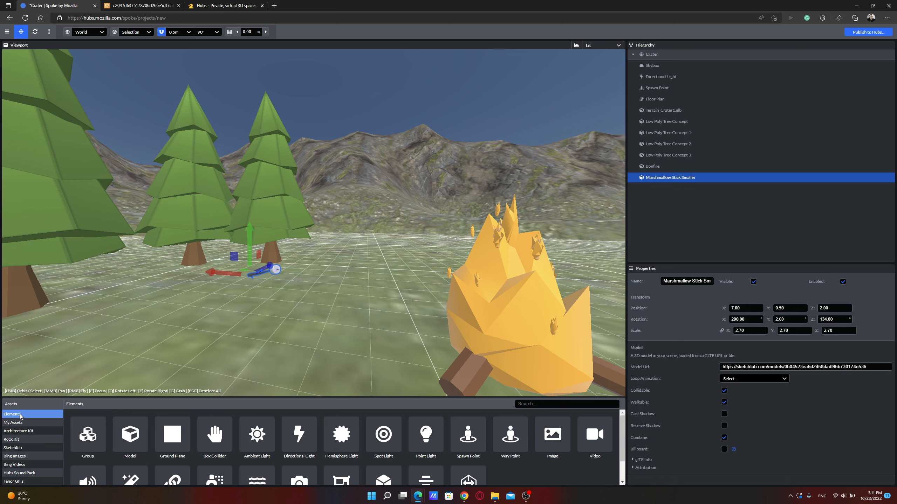
scroll(310, 453, down, 1)
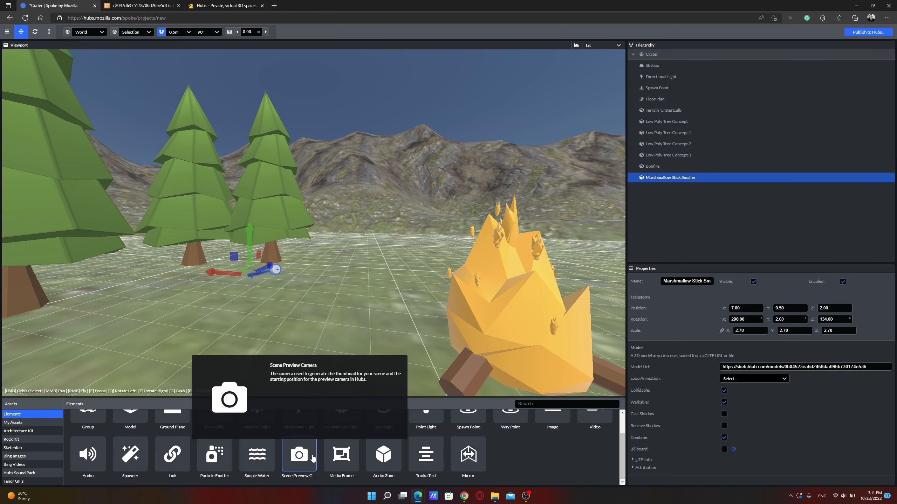
drag(134, 461, 298, 293)
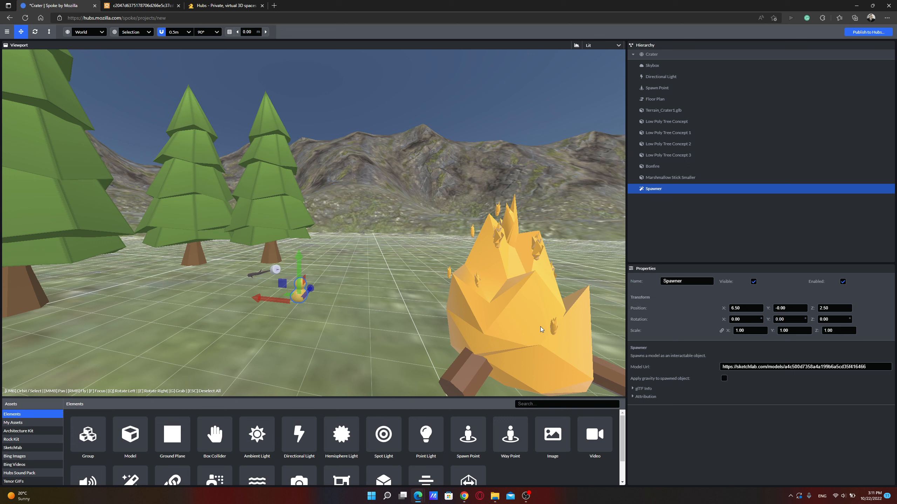
click(739, 368)
double_click(740, 369)
key(ctrl+a)
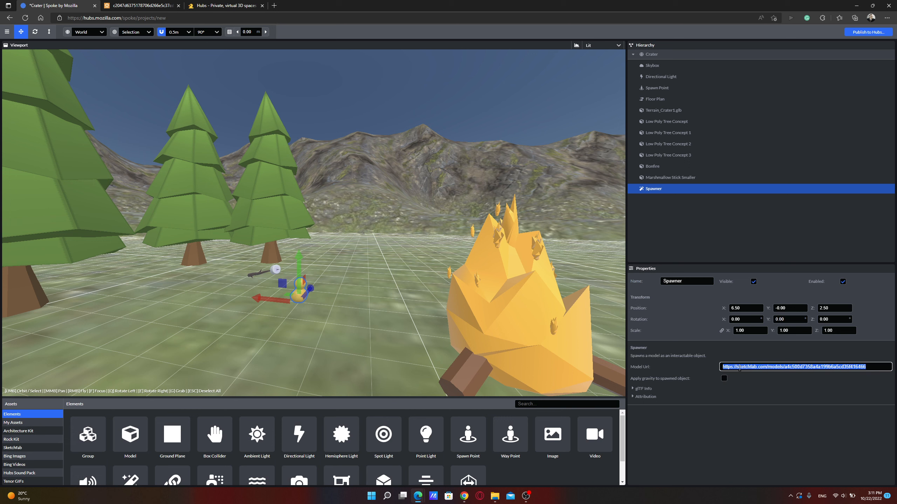
key(ctrl+v)
click(778, 394)
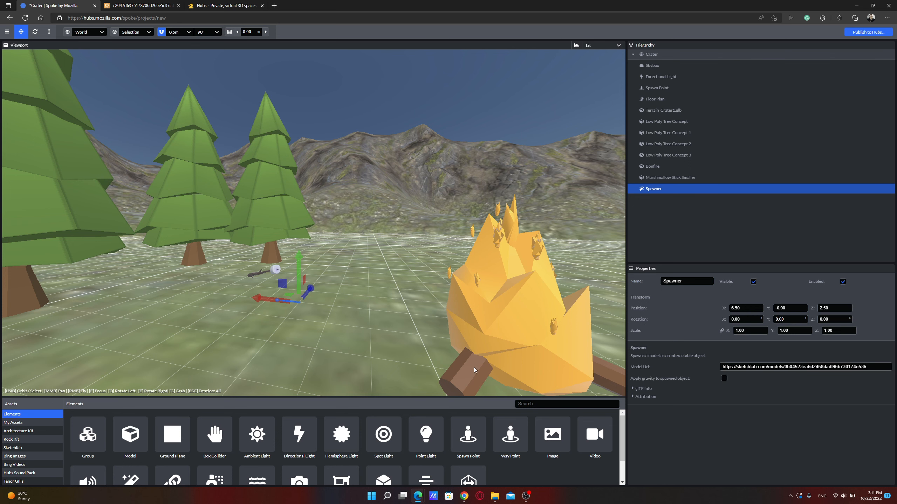
Delete the original Marshmallow Stick Smaller model, keeping only the spawner
key(w)
right_drag(317, 226, 244, 314)
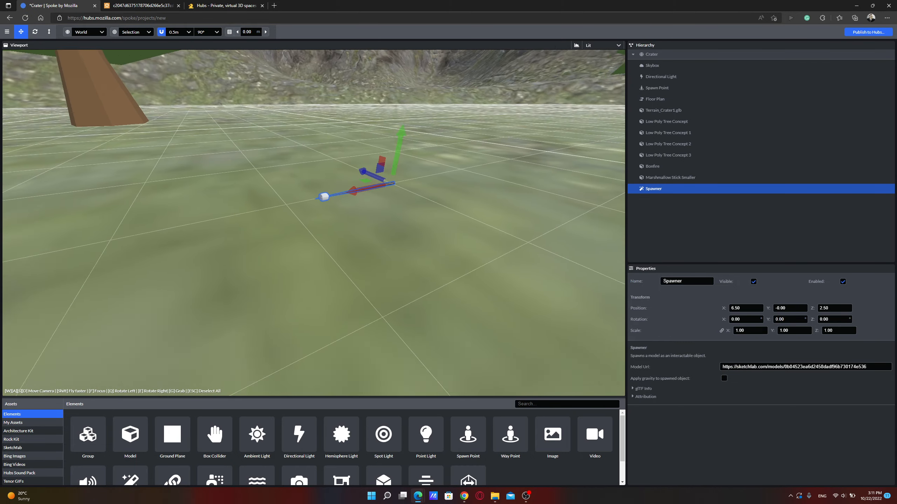
key(s)
right_drag(393, 308, 393, 257)
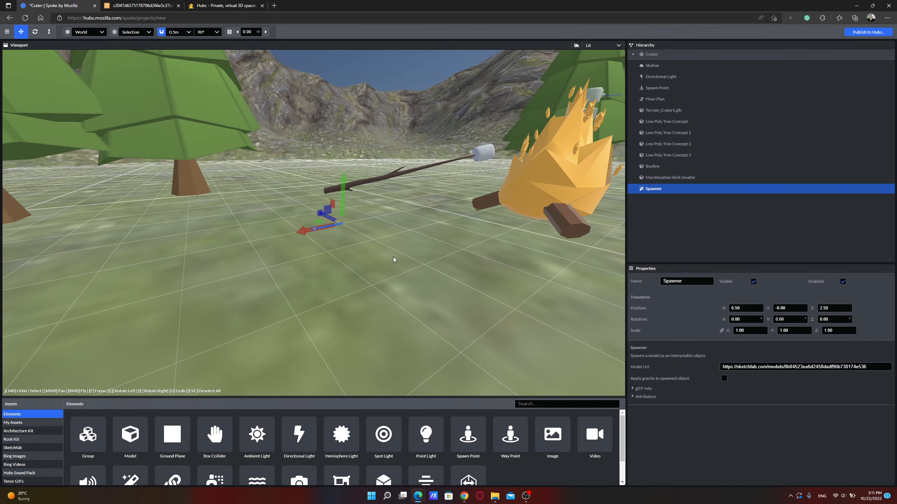
click(483, 155)
key(Delete)
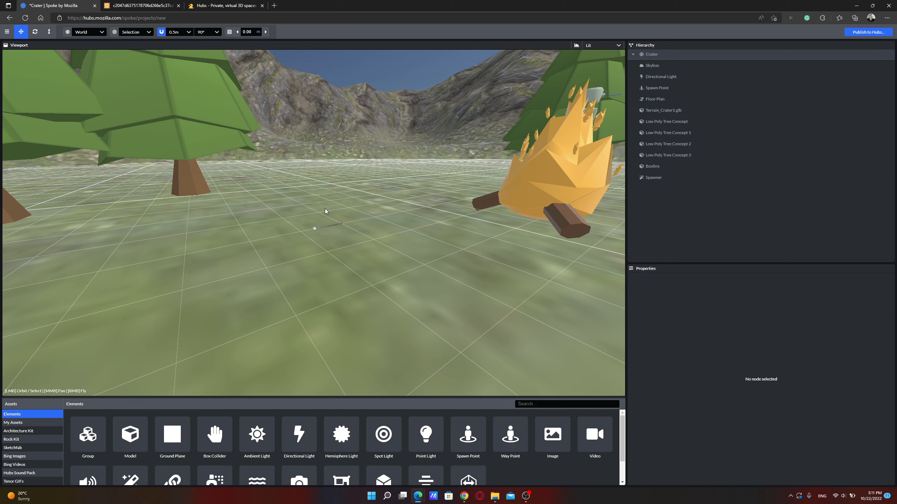
Set the marshmallow spawner's linked scale to 2.50 and raise it to Y 0.50
click(332, 229)
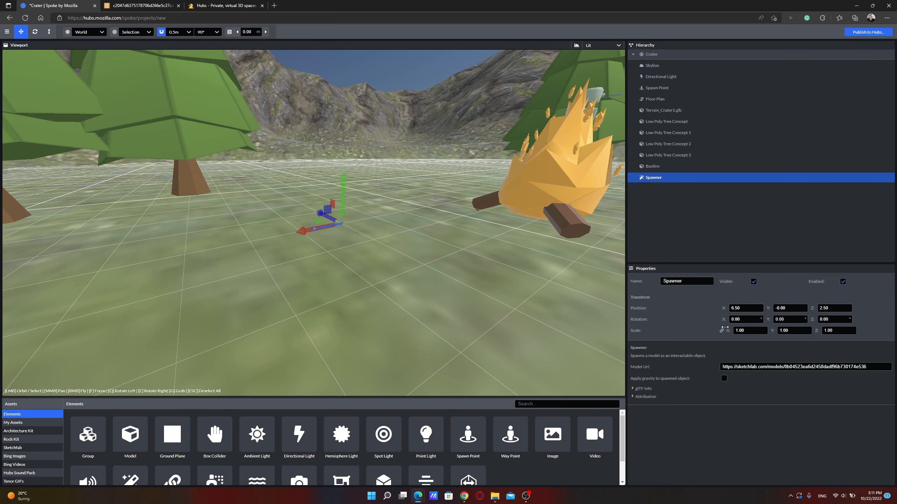
drag(730, 331, 781, 309)
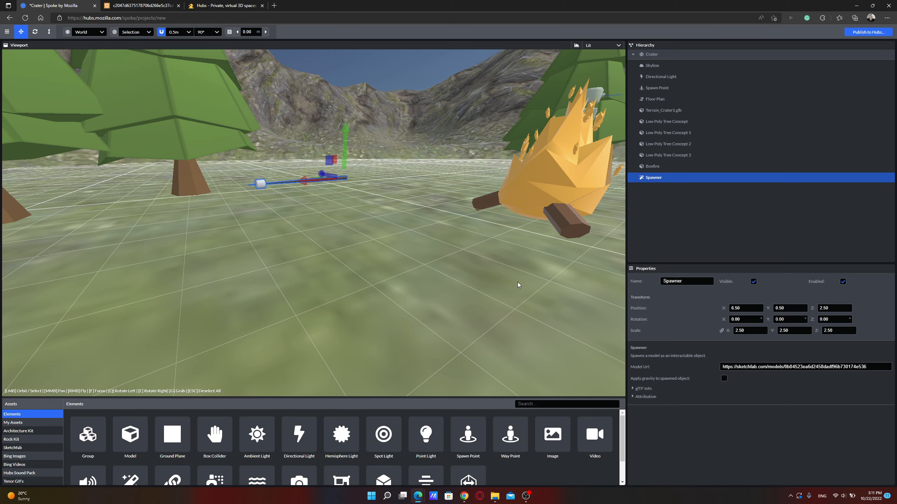
Dismiss the mail notification and stand the marshmallow spawner upright with rotation X 71°, Y 97°, Z 0°
right_drag(313, 226, 447, 287)
key(w)
key(a)
key(d)
key(d)
key(s)
key(s)
key(d)
key(s)
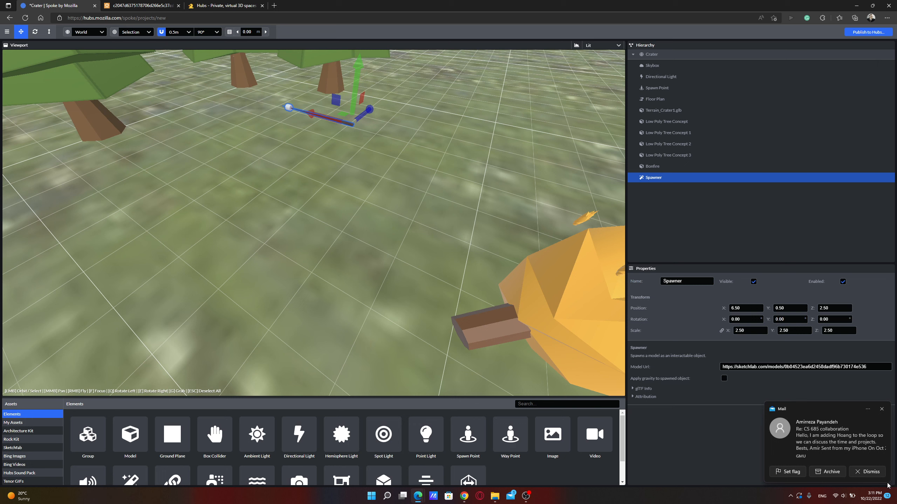
click(867, 472)
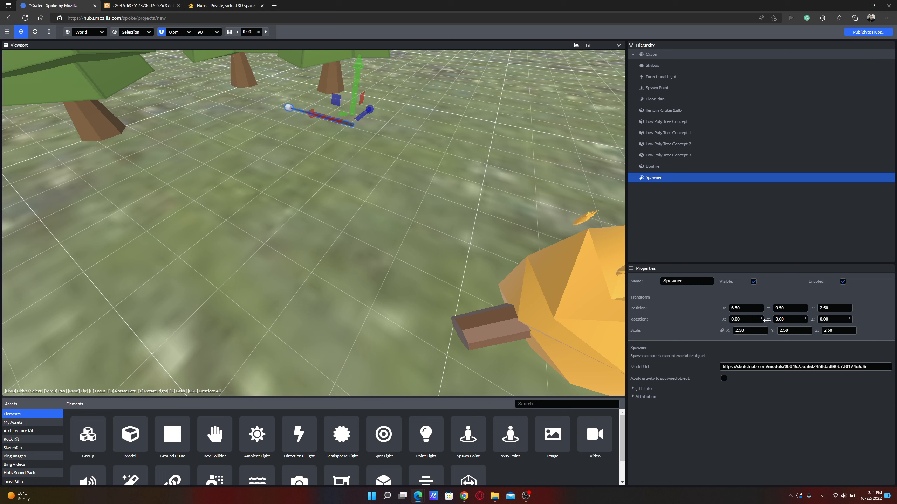
drag(723, 319, 776, 315)
key(Tab)
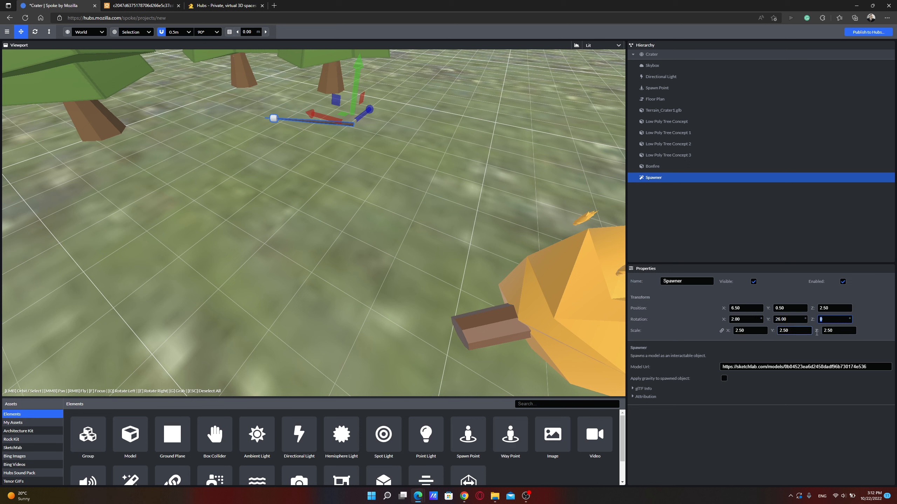
drag(725, 319, 893, 338)
Examine the layout of the spawner, bonfire, trees and spawn point from farther back
right_drag(314, 226, 78, 222)
key(w)
key(s)
key(d)
key(a)
key(d)
key(s)
key(w)
key(d)
key(d)
key(s)
key(a)
key(s)
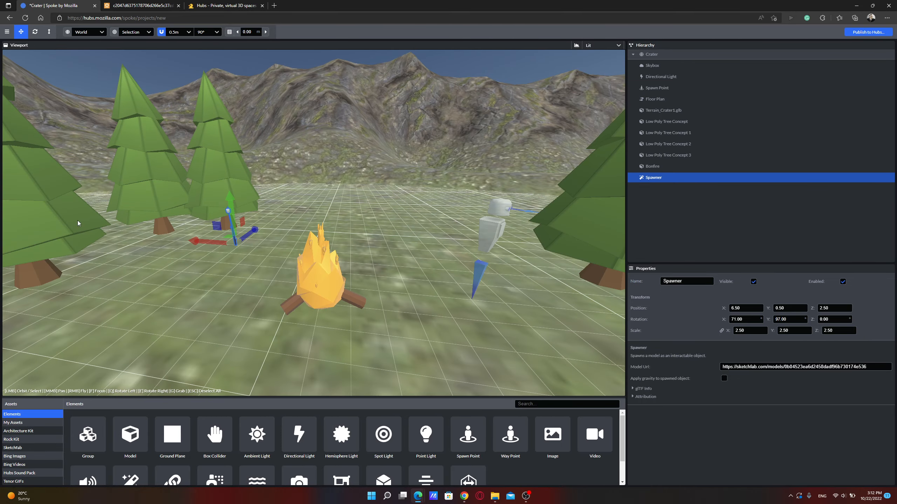
Search the Hubs Sound Pack for "campfire" and place Nighttime Campfire Music Hang Drum inside the bonfire at X 4.50, Y 0.50, Z 1.50
click(14, 474)
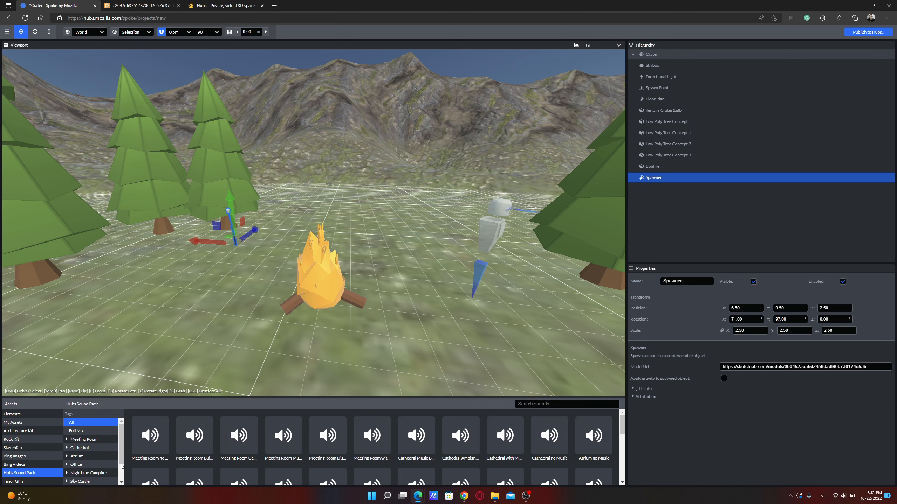
click(521, 403)
text(c)
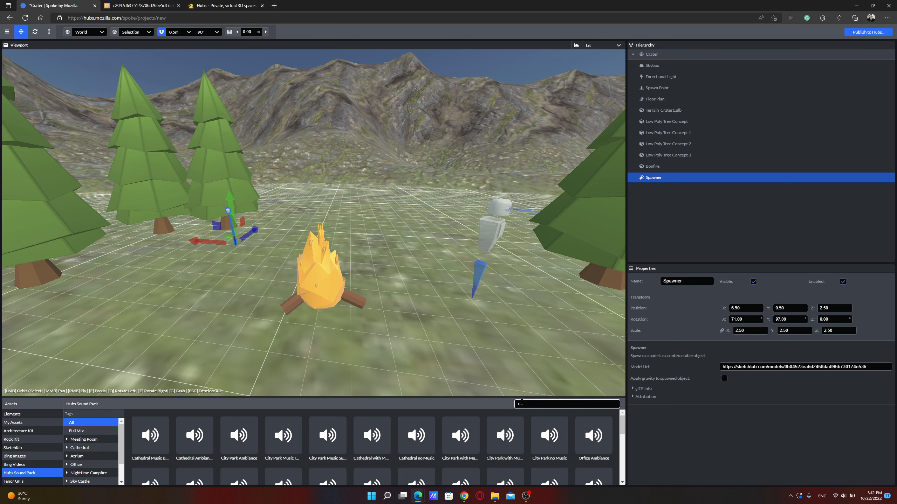
text(ampfire)
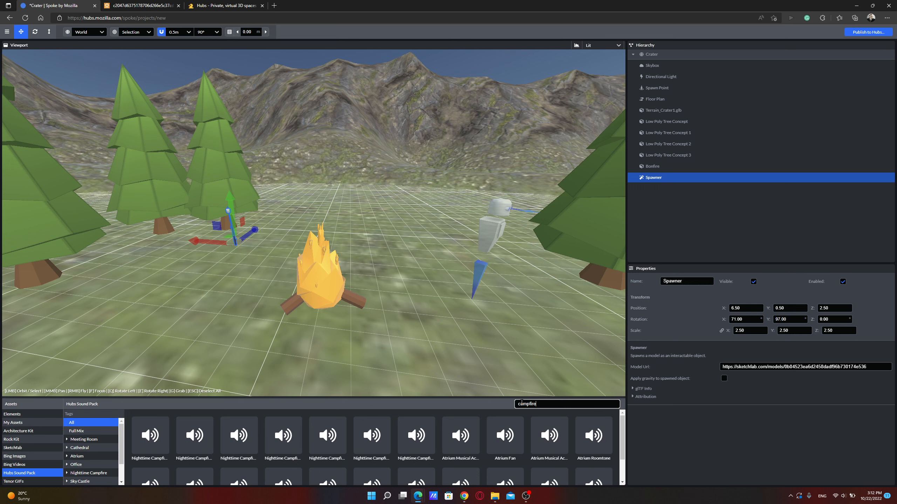
mouse_move(157, 438)
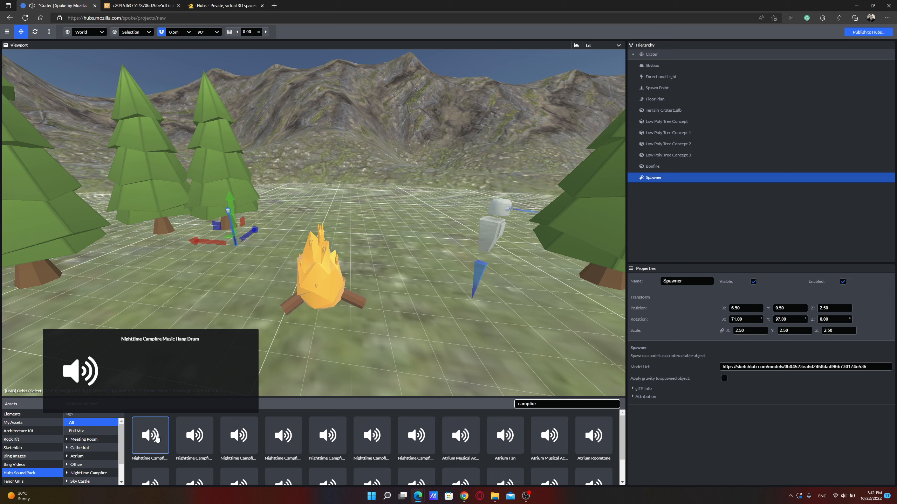
key(XF86AudioRaiseVolume)
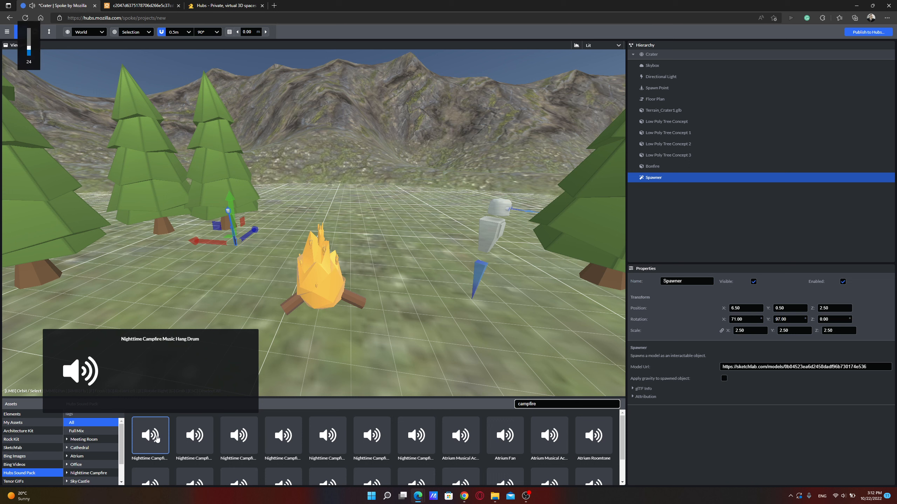
key(XF86AudioLowerVolume)
drag(157, 439, 312, 320)
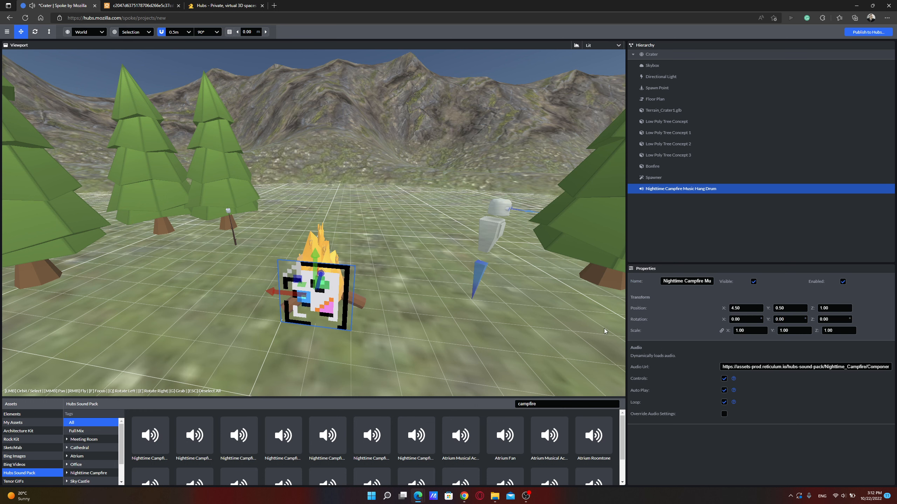
drag(321, 276, 327, 258)
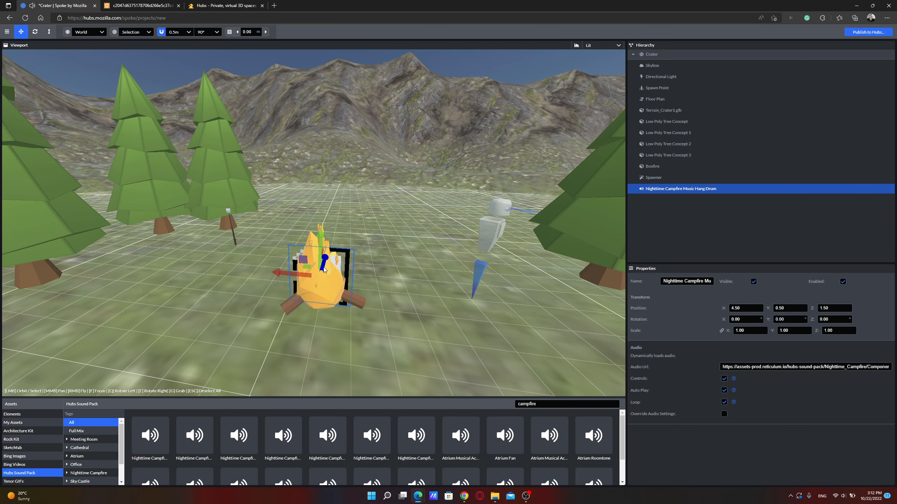
Add an Image element near the marshmallow spawner at X 6.50, Y 1.00, Z 4.00
key(d)
right_drag(383, 282, 397, 299)
key(d)
key(w)
key(a)
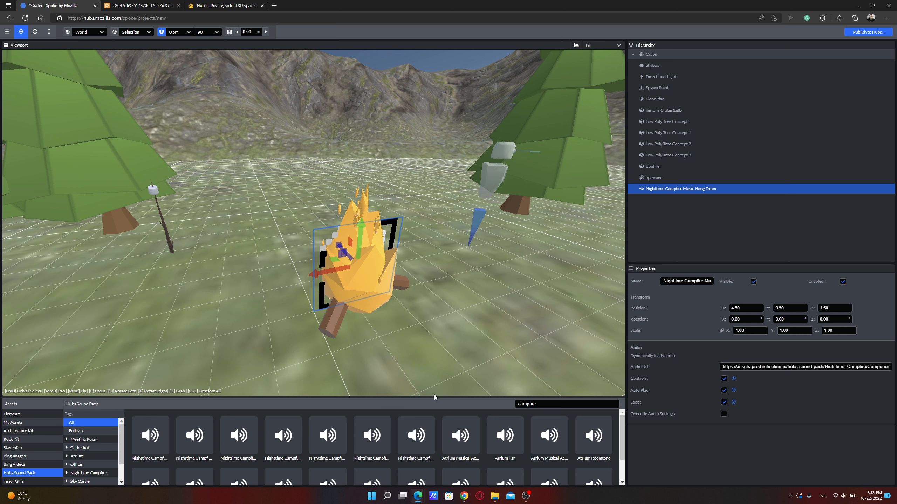
click(6, 415)
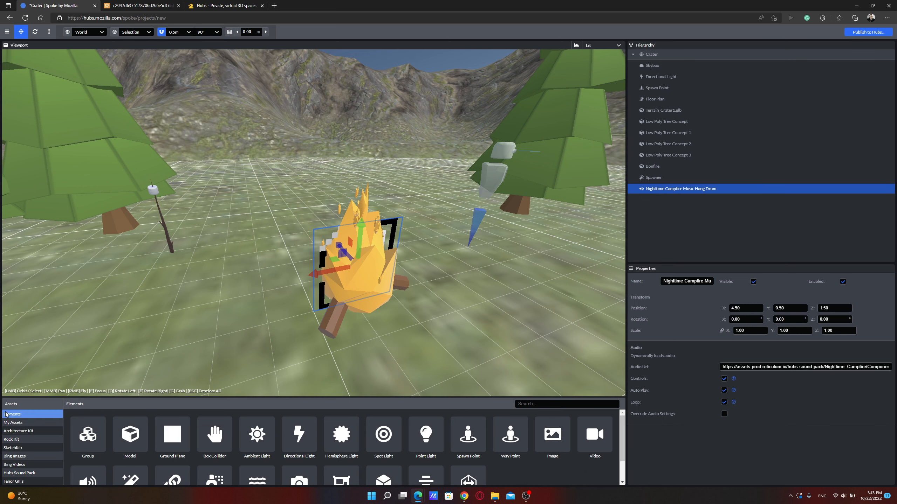
drag(552, 447, 196, 251)
drag(189, 191, 183, 136)
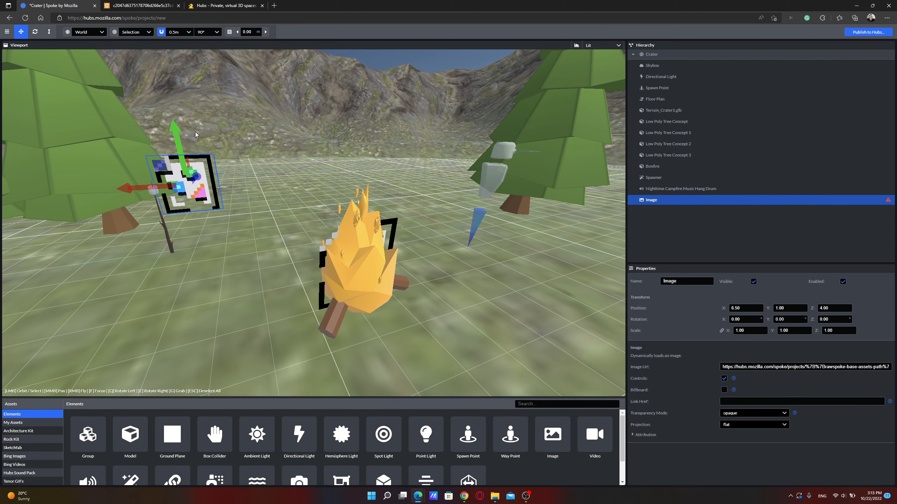
right_drag(197, 134, 170, 124)
key(w)
mouse_move(245, 180)
right_down()
mouse_move(227, 176)
mouse_move(245, 181)
right_up()
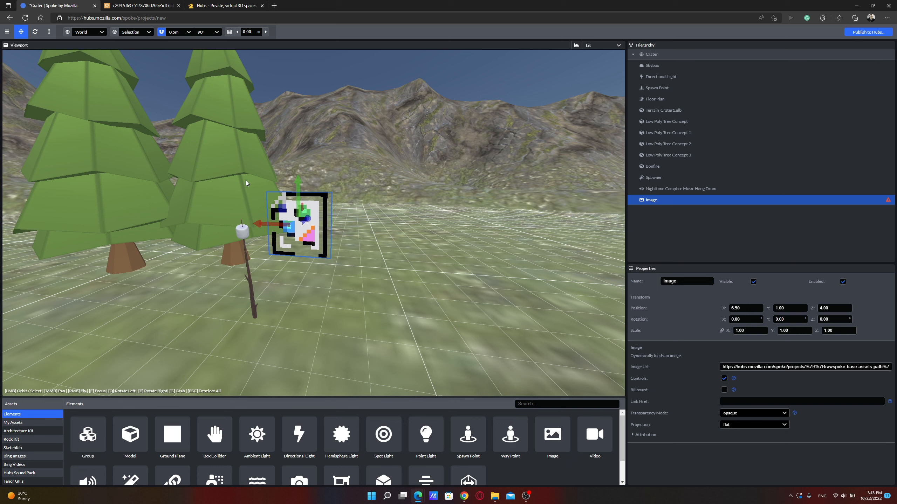
Replace the Image element's URL with the address of the Baskent scarf PNG open in another browser tab
triple_click(755, 368)
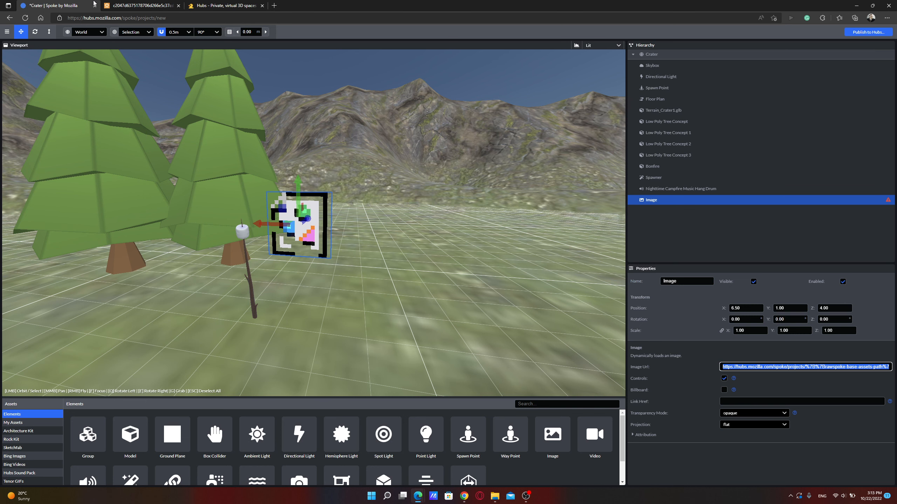
click(113, 5)
click(118, 18)
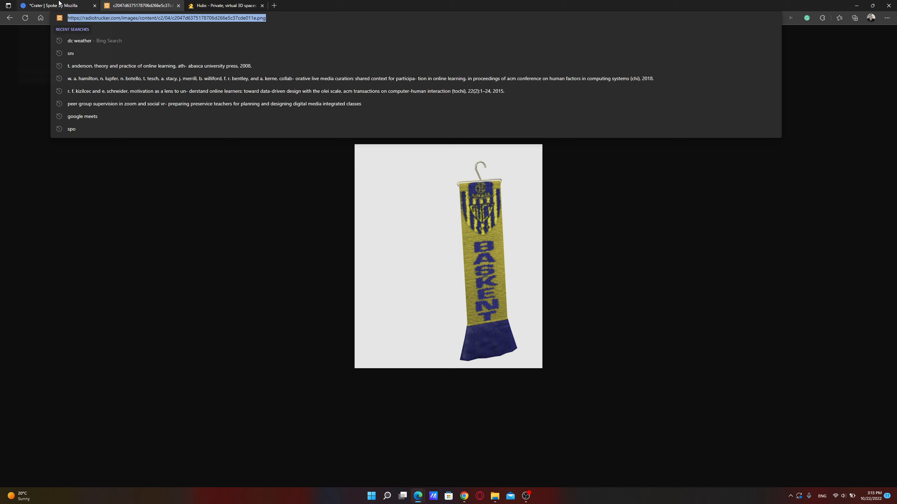
click(59, 5)
key(ctrl+v)
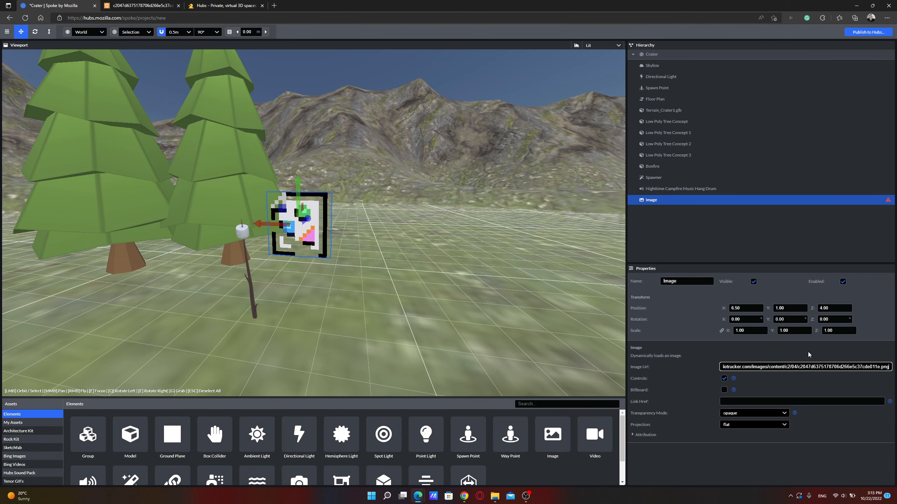
key(Return)
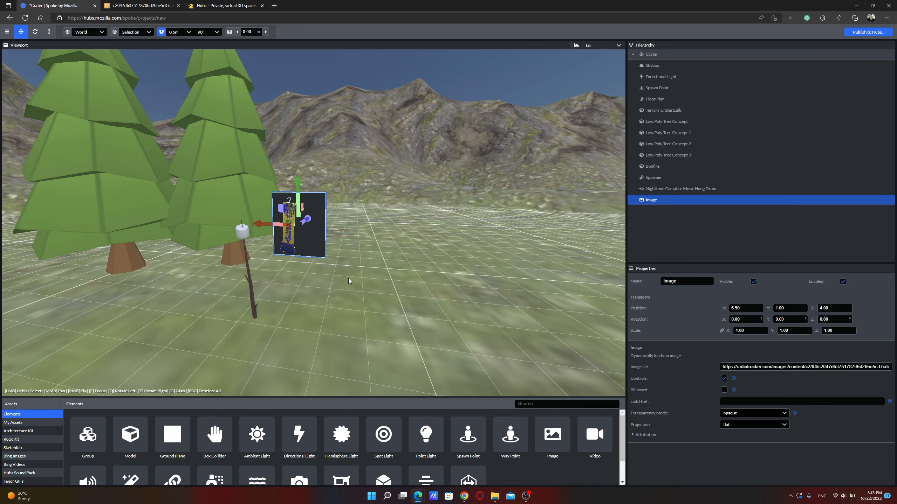
Set the scarf image's transparency mode to mask
mouse_move(298, 226)
right_down()
mouse_move(368, 227)
mouse_move(296, 230)
right_up()
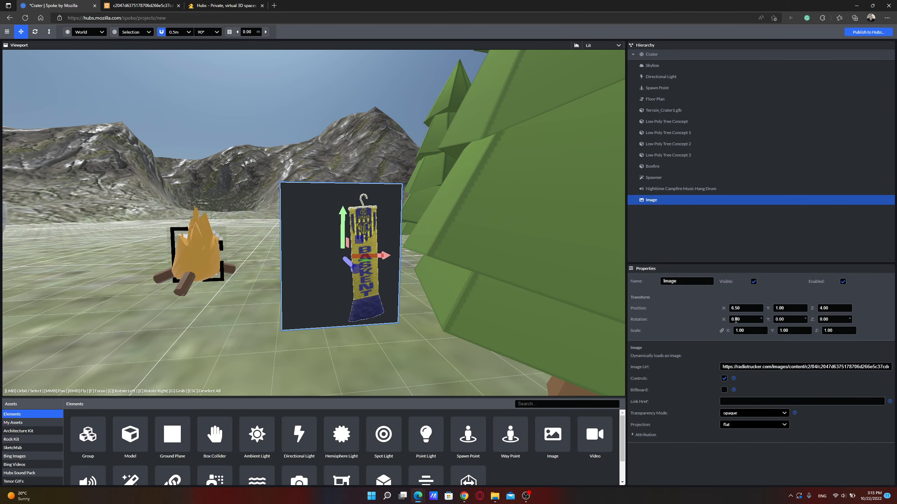
click(745, 413)
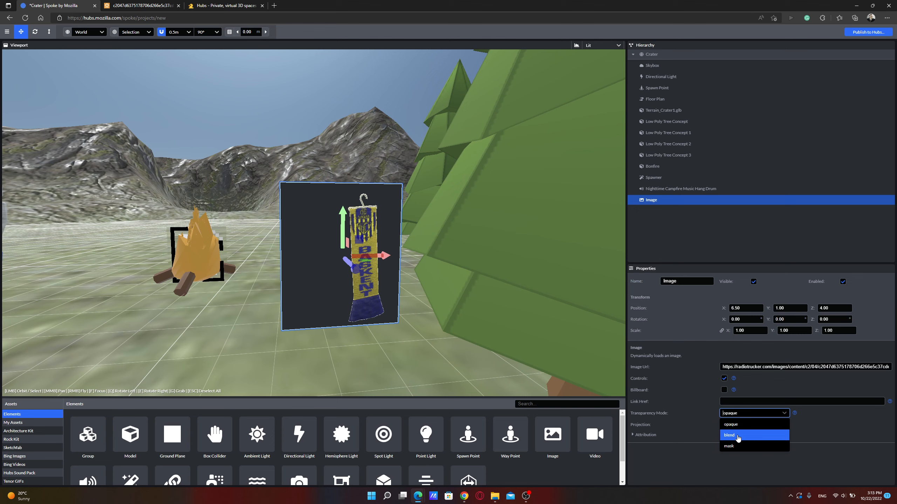
click(738, 446)
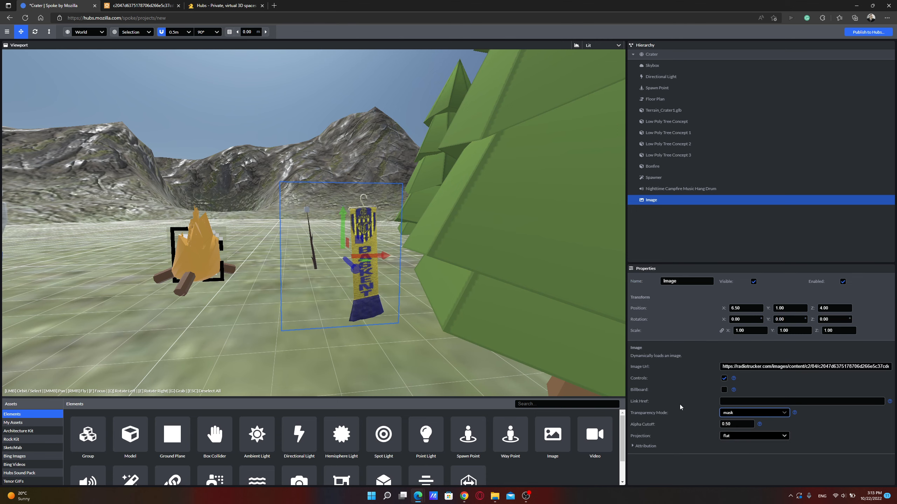
Turn the scarf image around to face the opposite way, with rotation X -180°, Y 0°, Z -180°
mouse_move(351, 301)
right_down()
mouse_move(420, 301)
mouse_move(325, 307)
mouse_move(367, 312)
mouse_move(358, 312)
right_up()
key(s)
key(w)
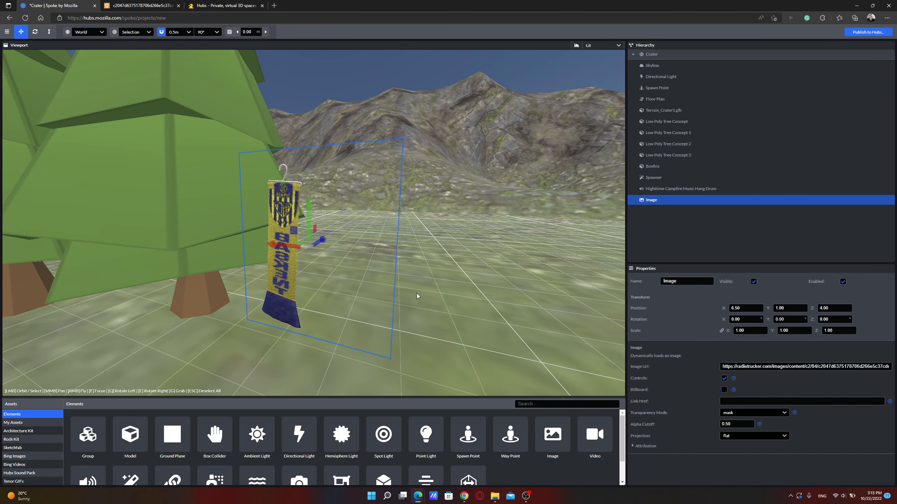
key(e)
key(e)
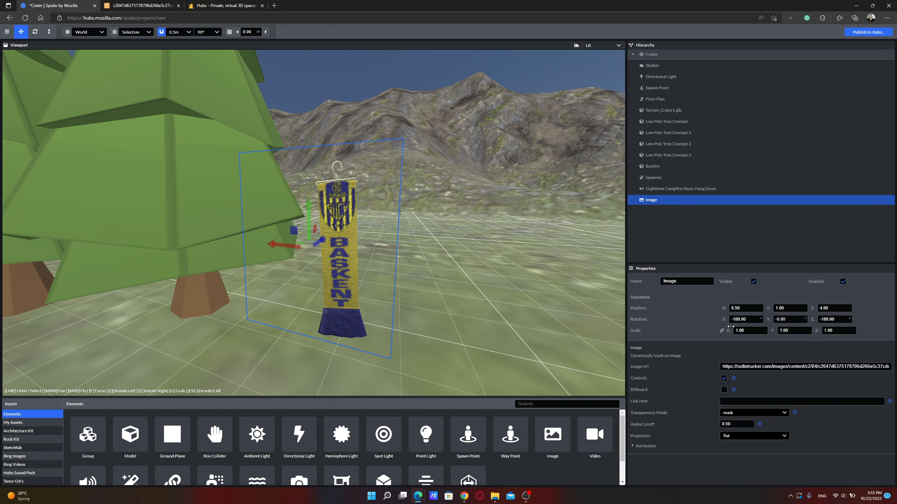
drag(726, 321, 735, 320)
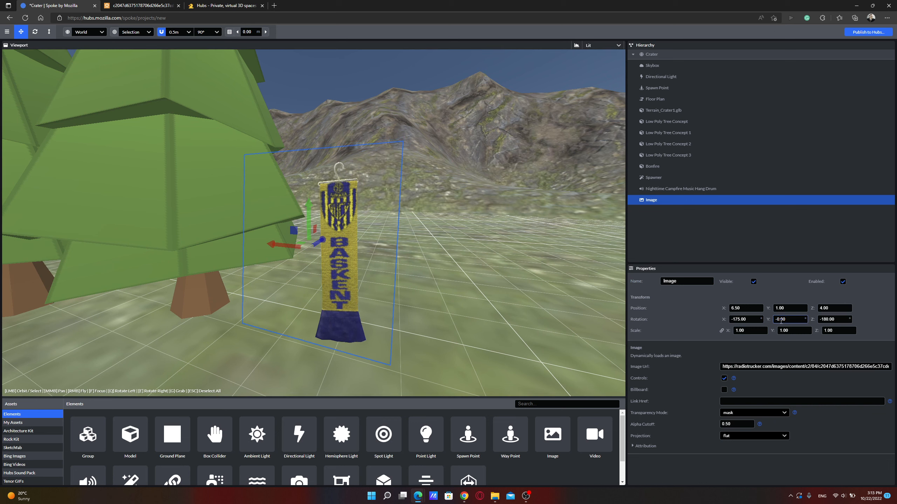
key(ctrl+z)
drag(815, 319, 835, 322)
key(ctrl+z)
Set the scarf image's Y rotation to -50° and scale to 1.90, and place it at X 7.00, Z 4.10
drag(768, 319, 685, 320)
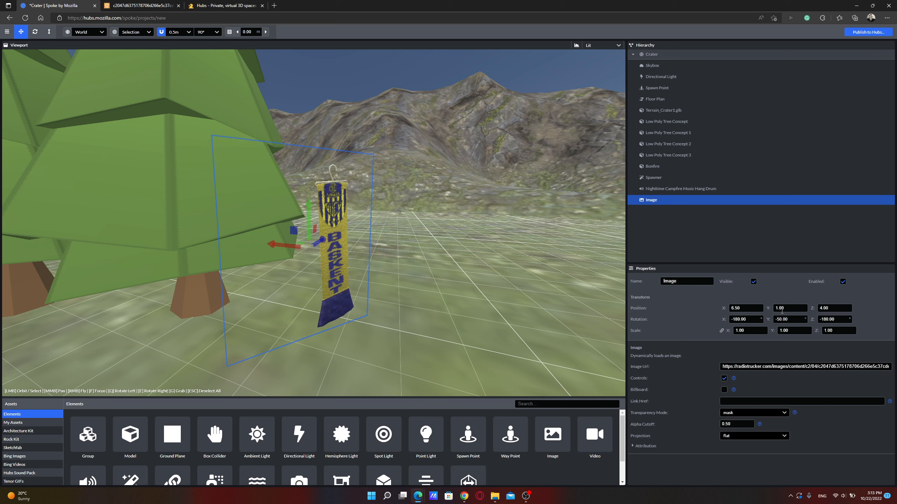
drag(778, 331, 823, 314)
drag(291, 238, 247, 234)
drag(812, 306, 814, 309)
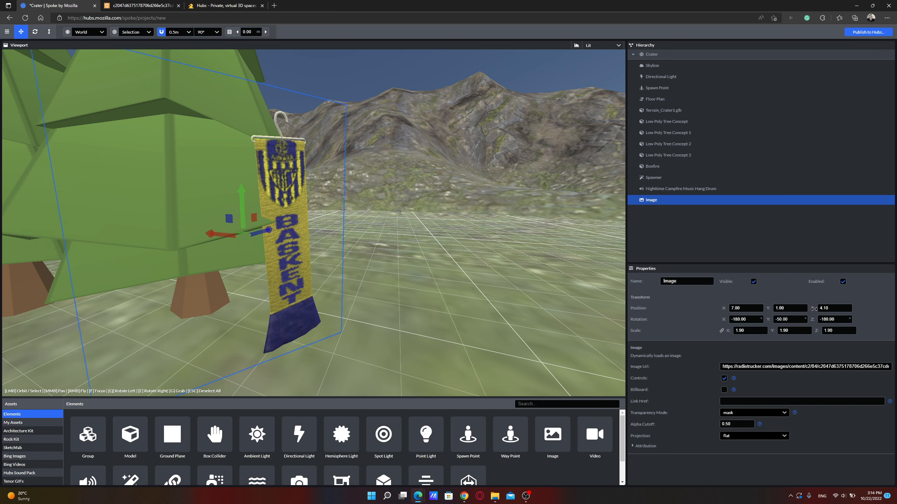
Reposition the scarf image among the trees at X 7.40, Y 1.00, Z 3.40
right_drag(353, 226, 390, 287)
key(w)
key(s)
key(a)
key(w)
drag(725, 309, 728, 311)
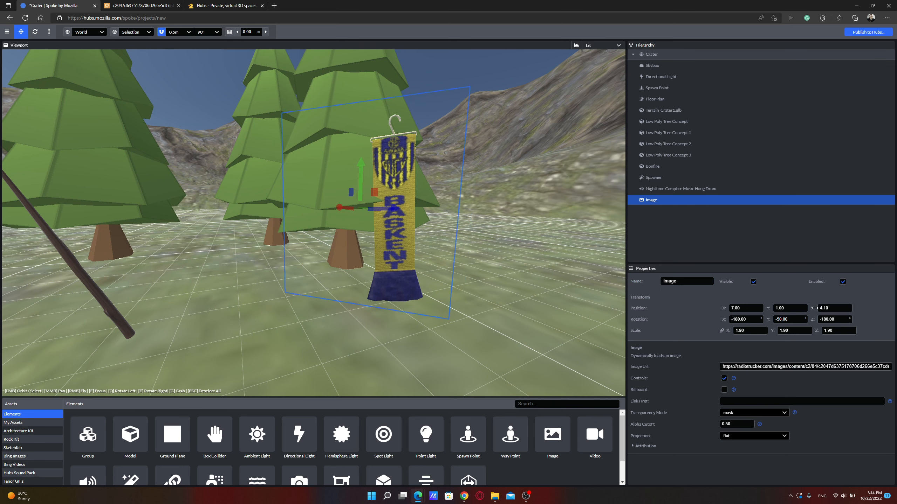
drag(815, 310, 809, 310)
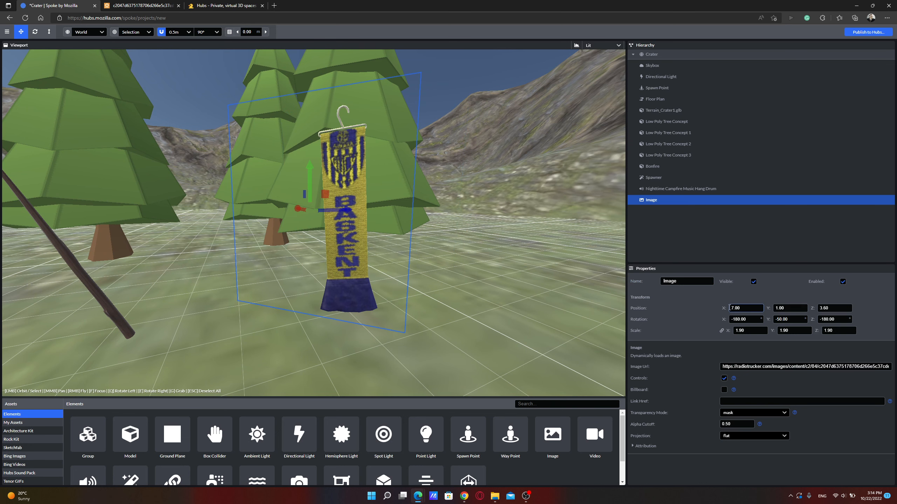
drag(728, 311, 736, 313)
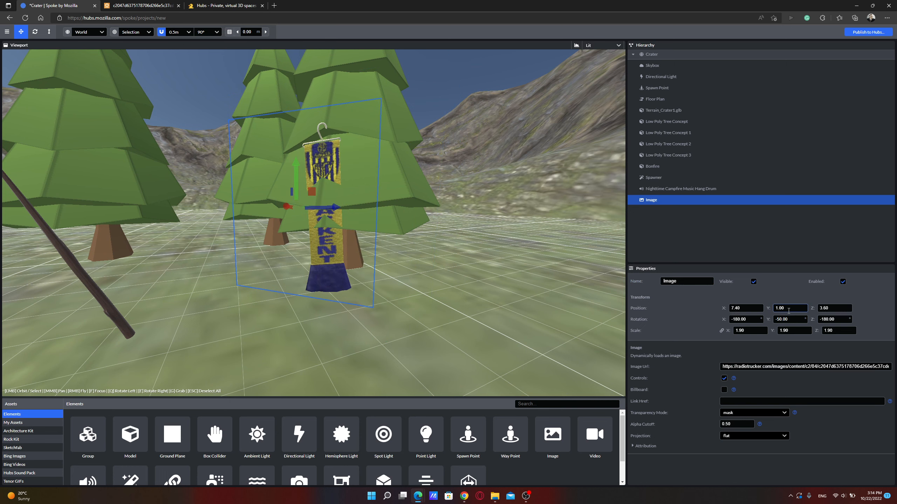
drag(817, 312, 814, 314)
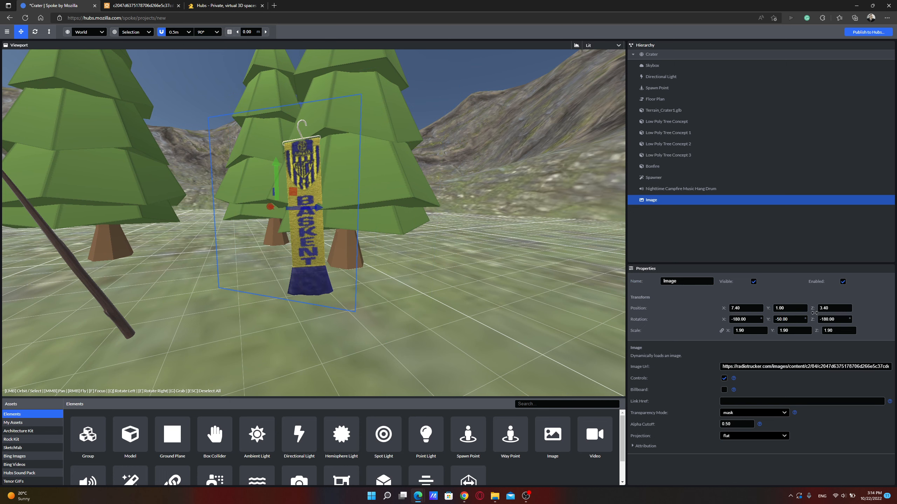
Examine the scarf image's placement relative to the spawner, trees, bonfire and spawn point from farther back
key(a)
right_drag(396, 241, 518, 281)
key(s)
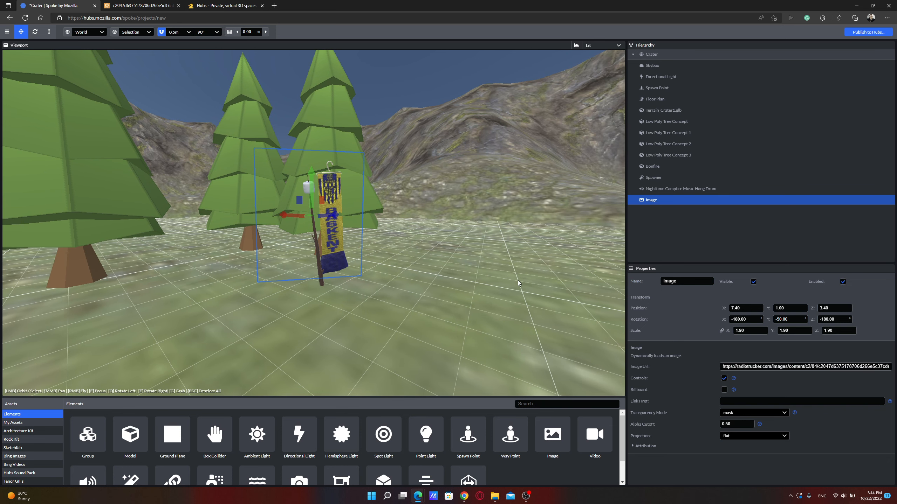
mouse_move(193, 300)
right_down()
mouse_move(318, 301)
mouse_move(329, 336)
mouse_move(314, 300)
mouse_move(197, 322)
mouse_move(190, 309)
right_up()
key(s)
key(s)
key(d)
key(s)
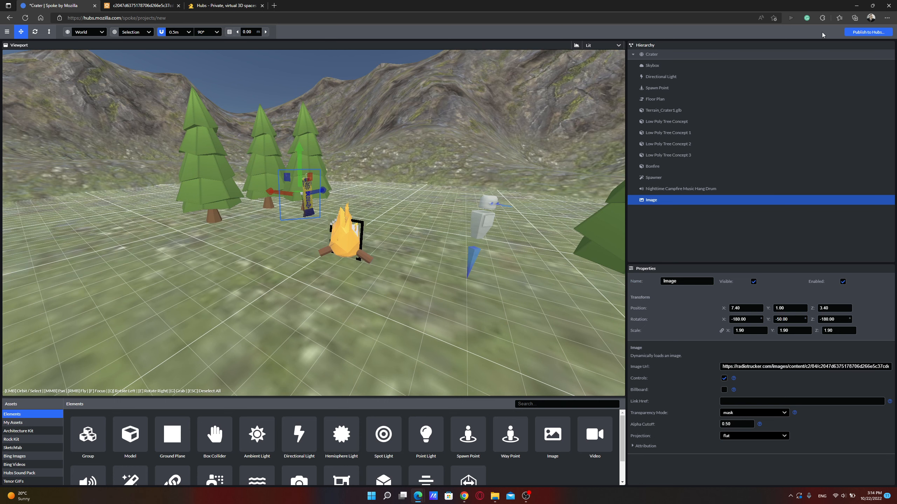
Start publishing the scene to Hubs and save the project as Bonfire
click(861, 34)
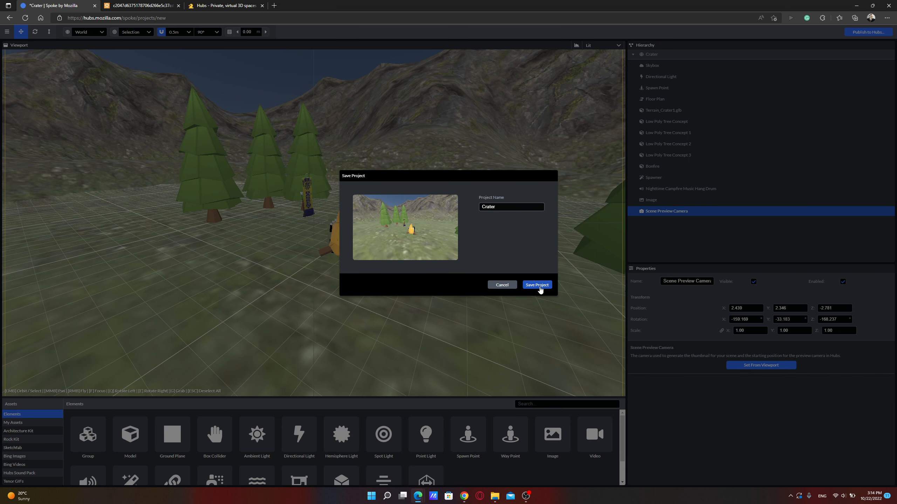
double_click(503, 209)
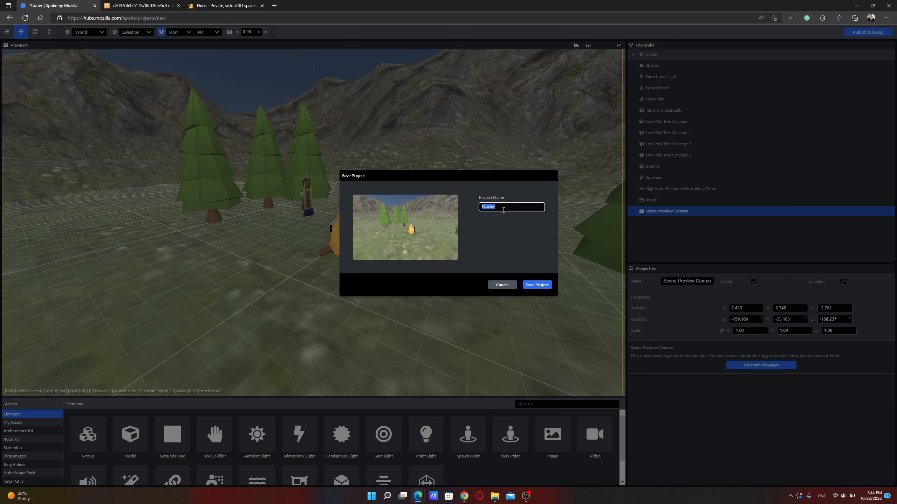
text(Bonfire)
key(Return)
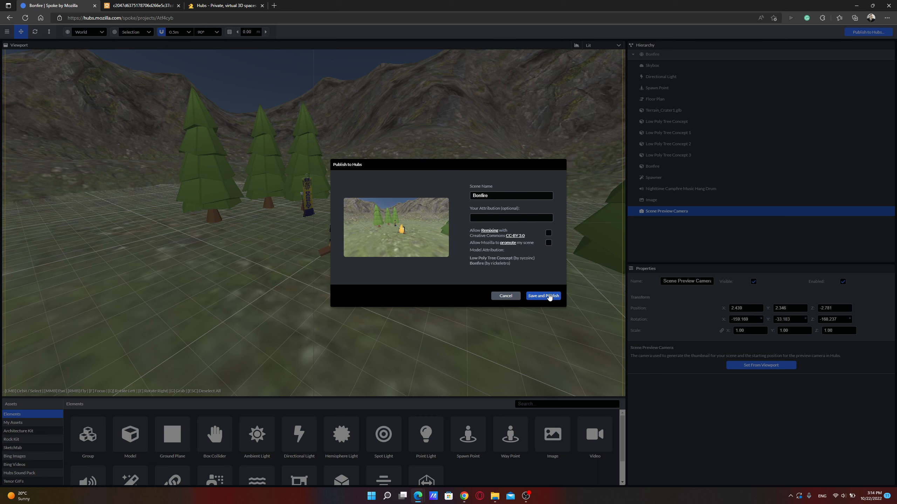
Save and publish the Bonfire scene through the performance check, then dismiss the publishing dialog
click(549, 297)
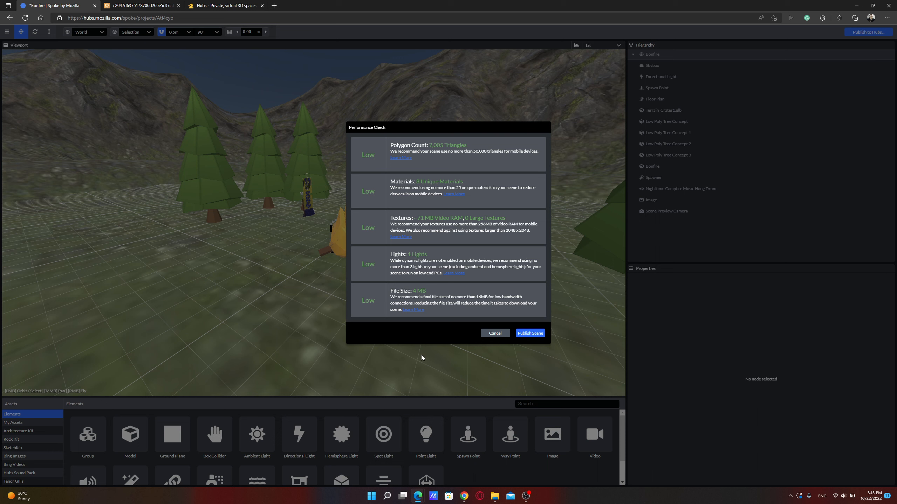
click(526, 334)
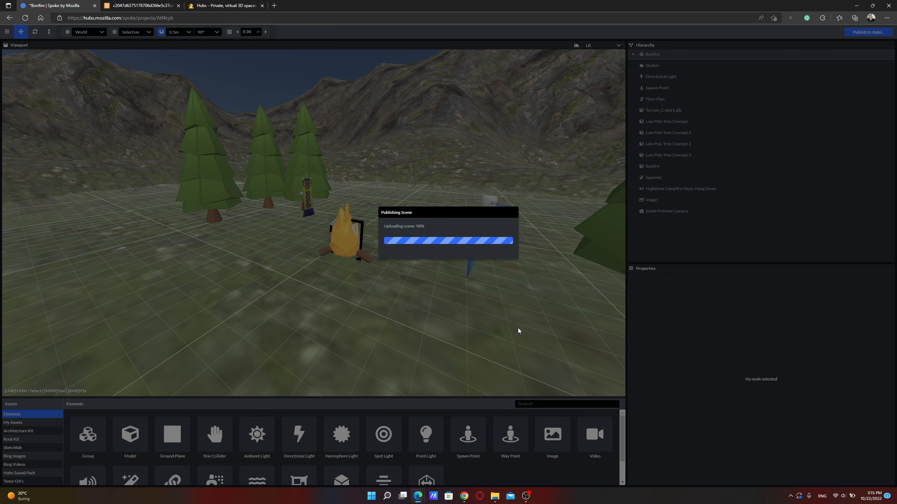
click(540, 270)
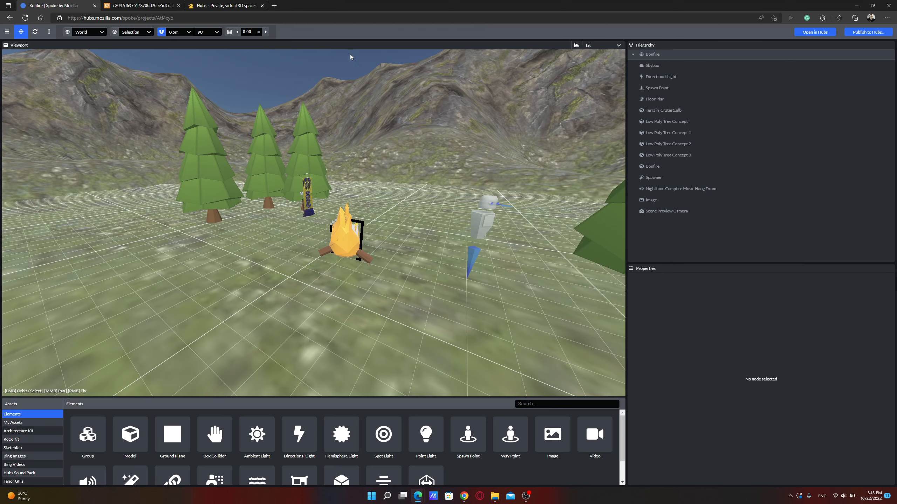
Create a new room on the Hubs site and change its scene to Bonfire from the personal scenes
click(246, 3)
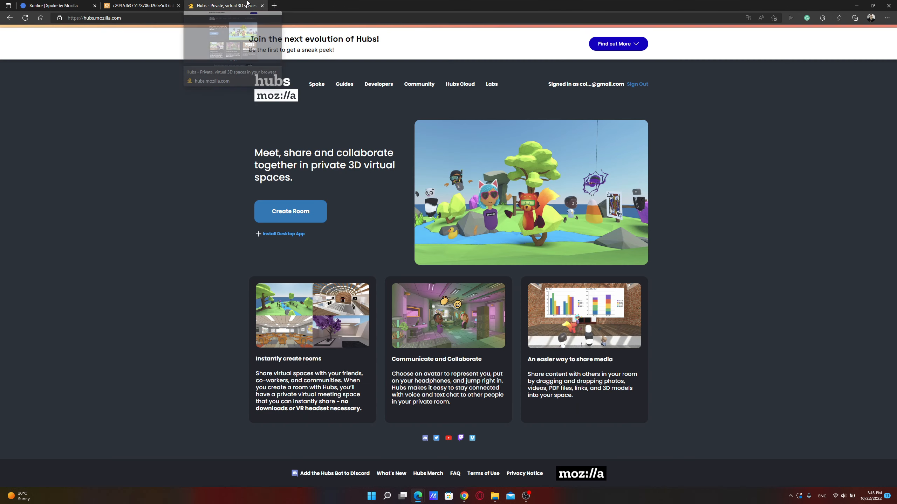
click(285, 214)
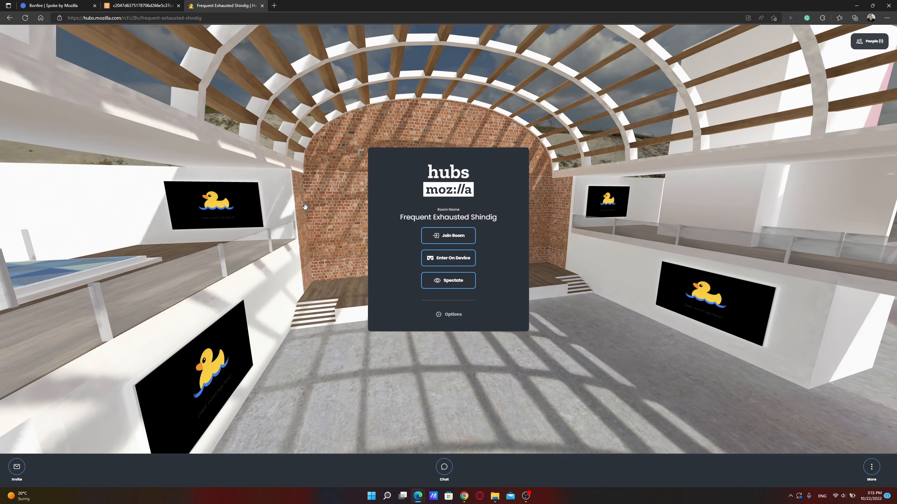
click(447, 313)
click(760, 174)
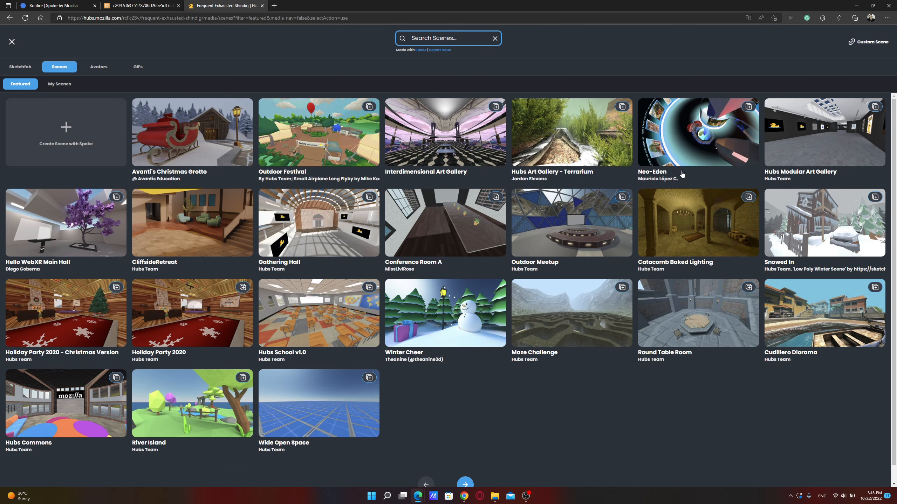
click(67, 88)
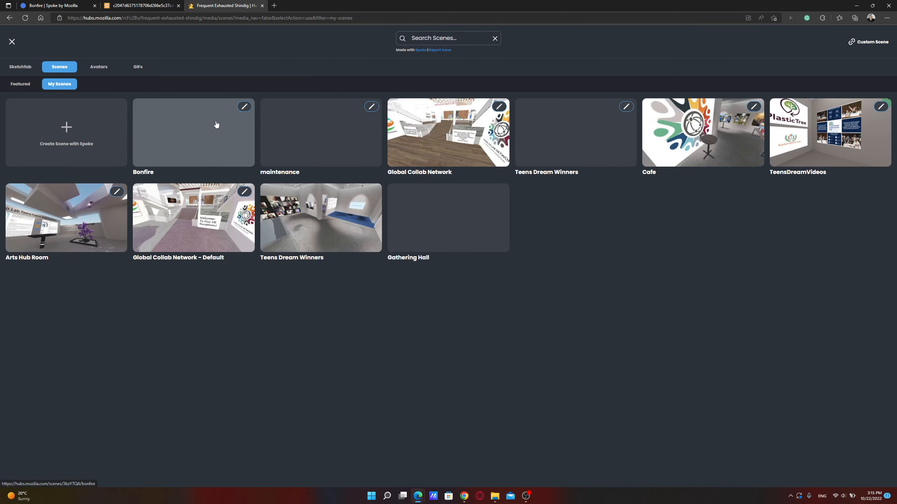
click(216, 125)
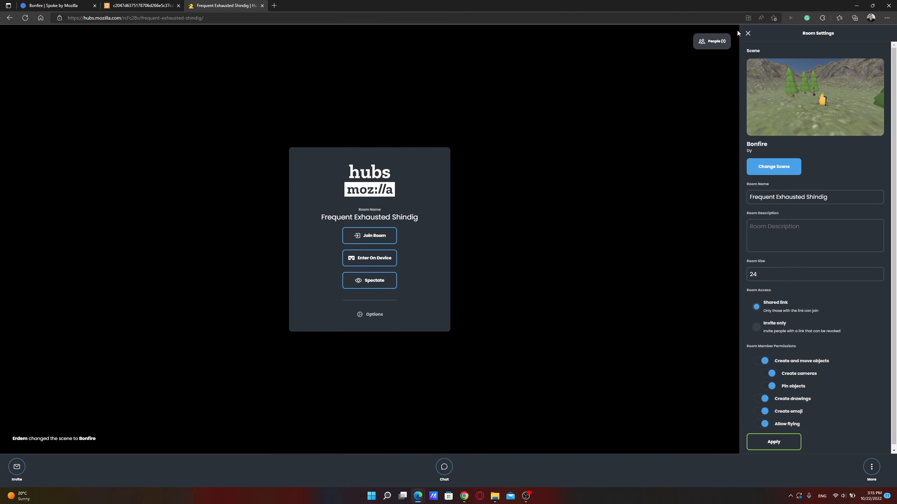
click(773, 442)
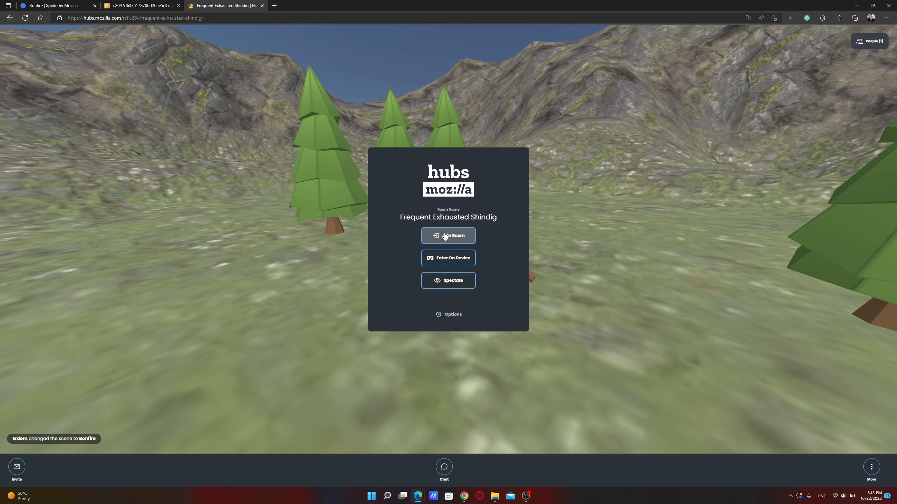
Join the room and walk around to inspect the bonfire, audio element, marshmallow stick and scarf image
click(447, 236)
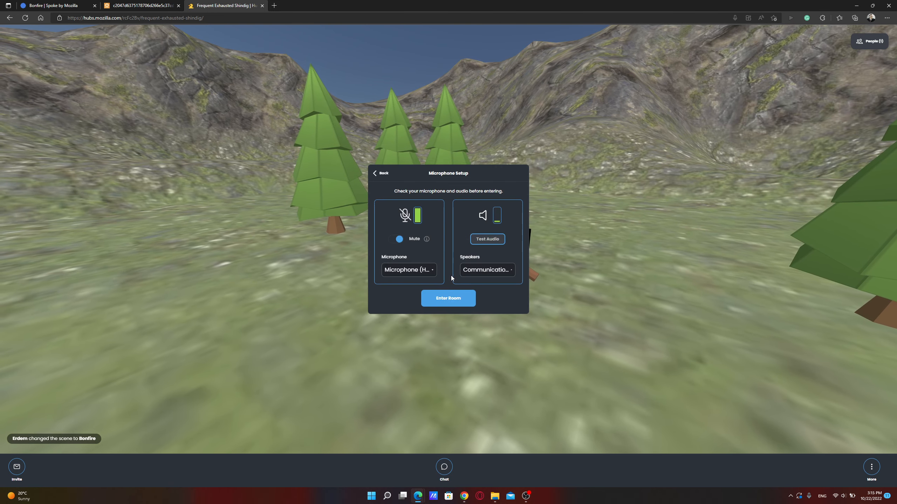
click(447, 299)
drag(558, 310, 11, 321)
key(w)
key(d)
key(d)
key(w)
drag(252, 371, 152, 358)
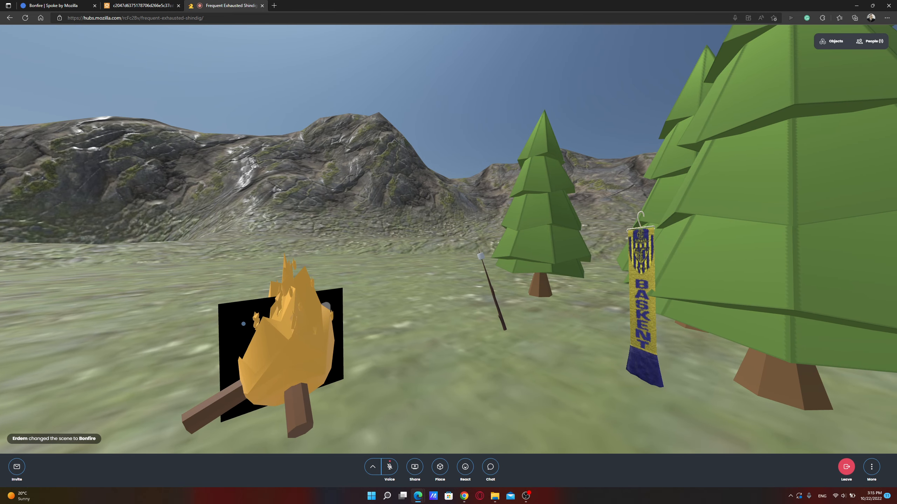
drag(295, 333, 323, 375)
key(w)
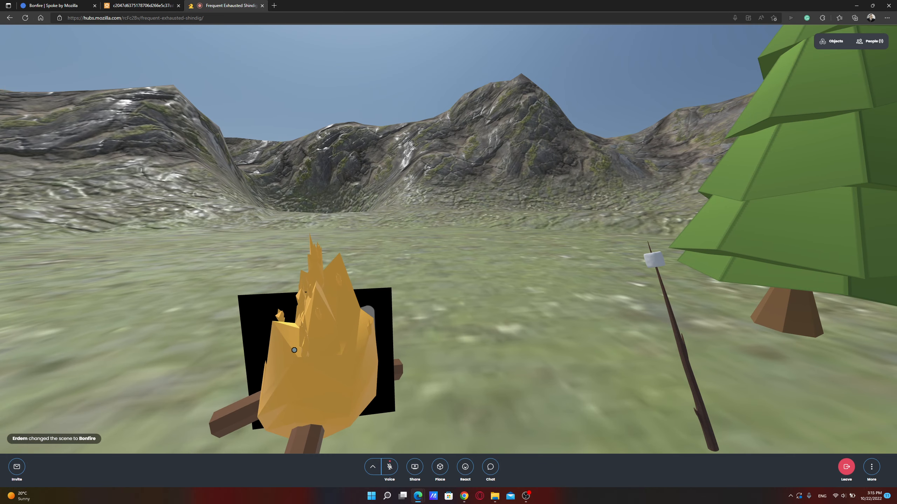
Switch to the Spoke project and make the Nighttime Campfire Music Hang Drum audio element at the bonfire not visible
click(46, 5)
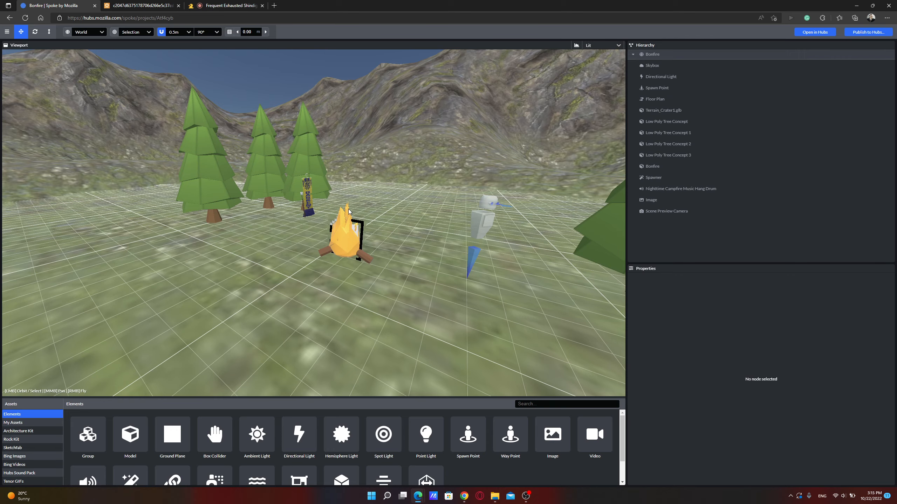
click(357, 225)
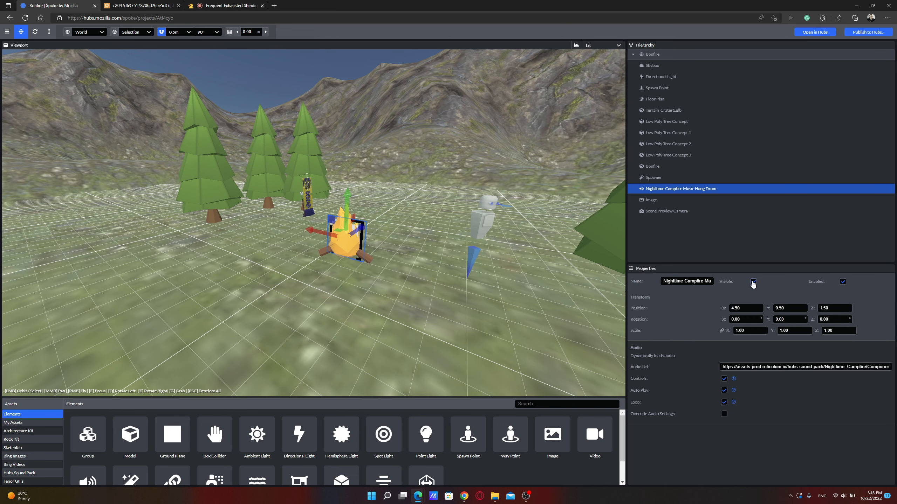
click(753, 282)
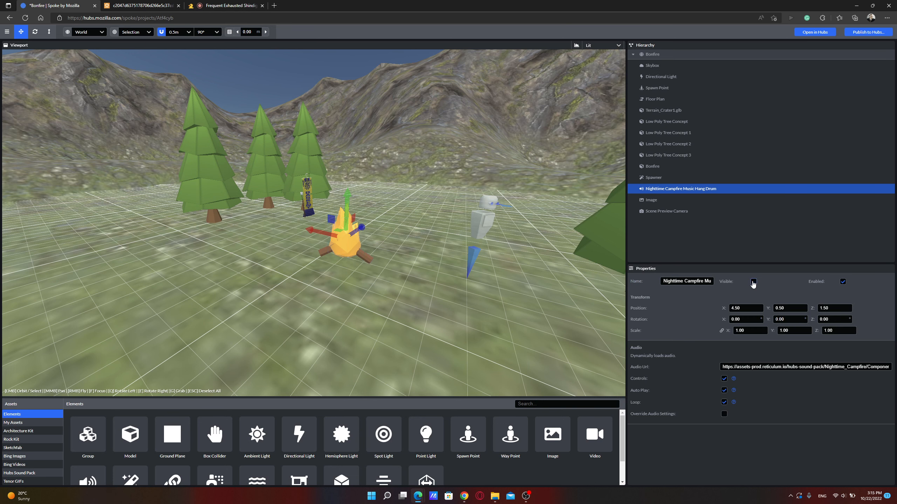
Republish the Bonfire scene to Hubs, continuing through the performance check and closing the publishing dialog
click(868, 32)
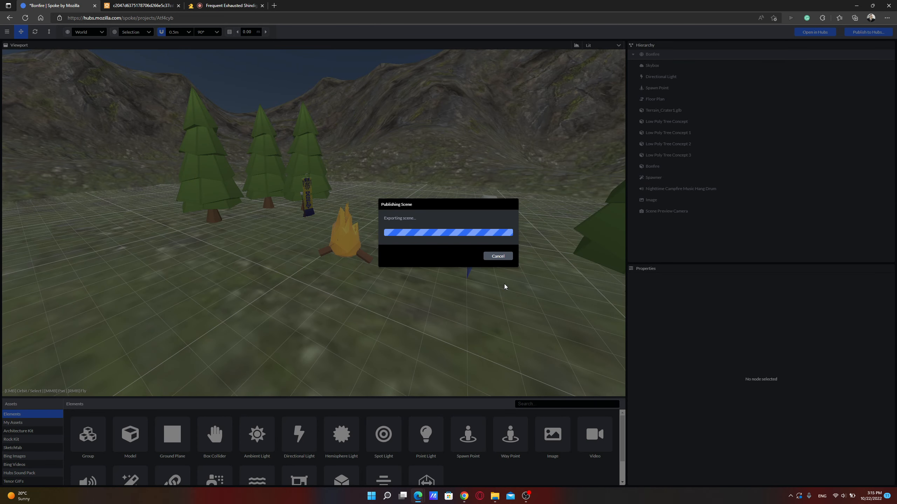
click(534, 331)
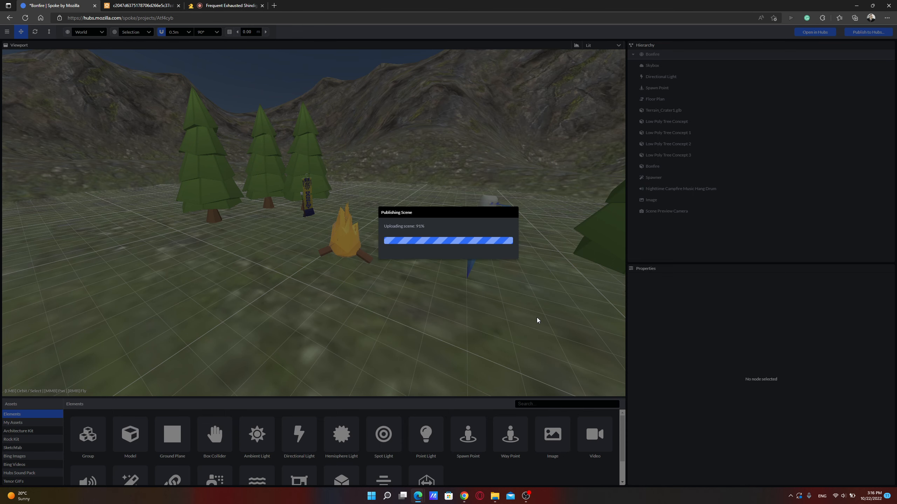
click(537, 283)
Return to the Hubs room, reload it, enter it and look around to check the bonfire's audio element
click(242, 4)
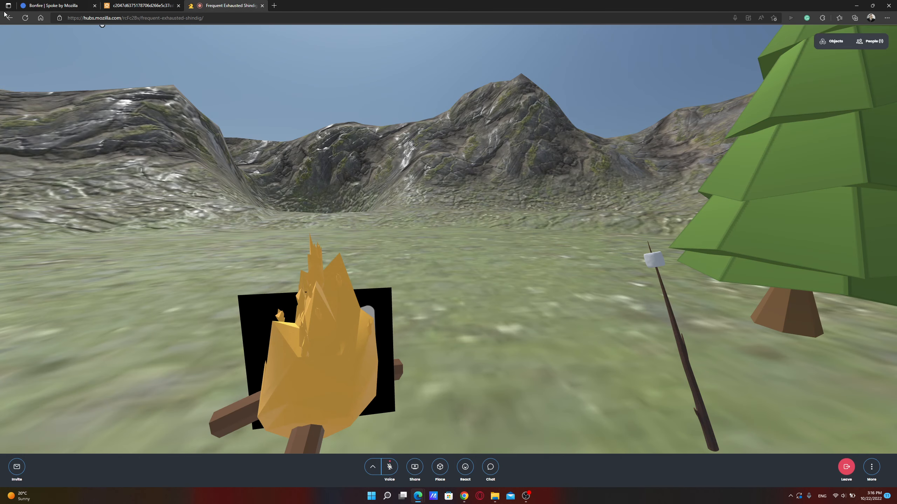
click(24, 18)
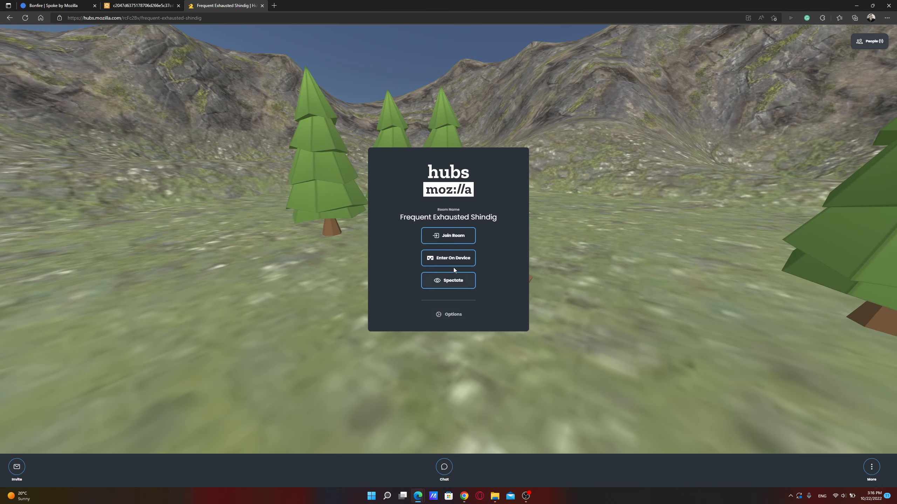
click(449, 234)
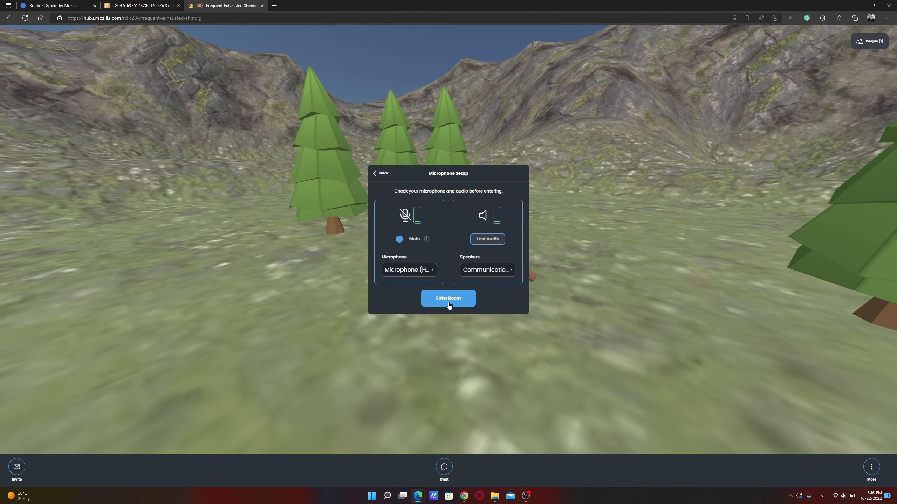
click(448, 299)
drag(468, 300, 7, 305)
drag(268, 313, 82, 328)
key(d)
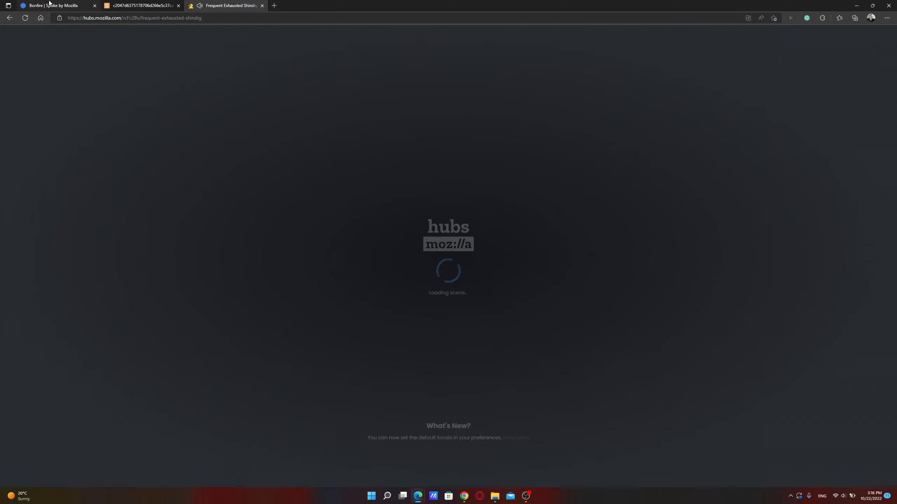
Review the campfire audio element's properties in Spoke, then recheck the bonfire from the Hubs room's join screen
click(50, 4)
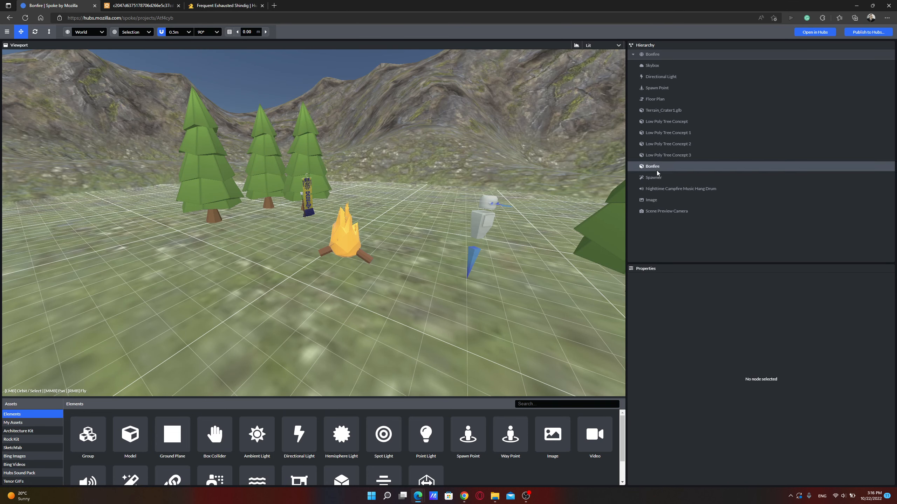
click(659, 189)
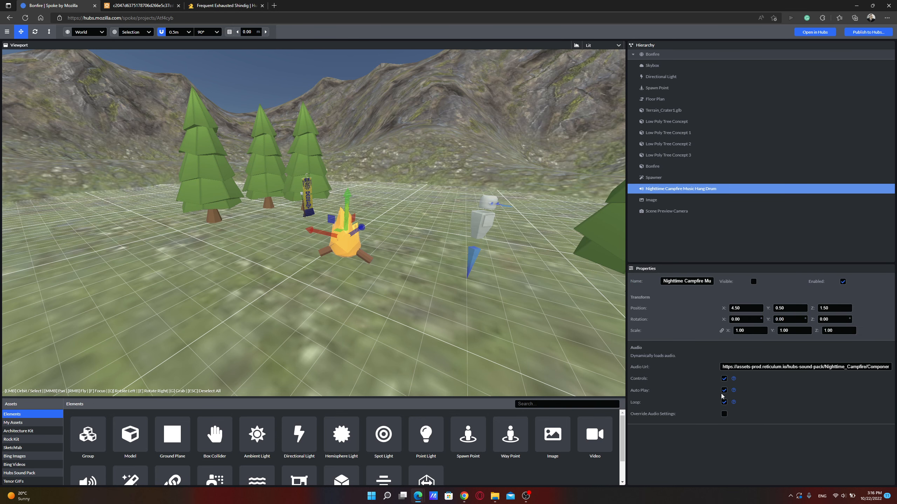
click(204, 3)
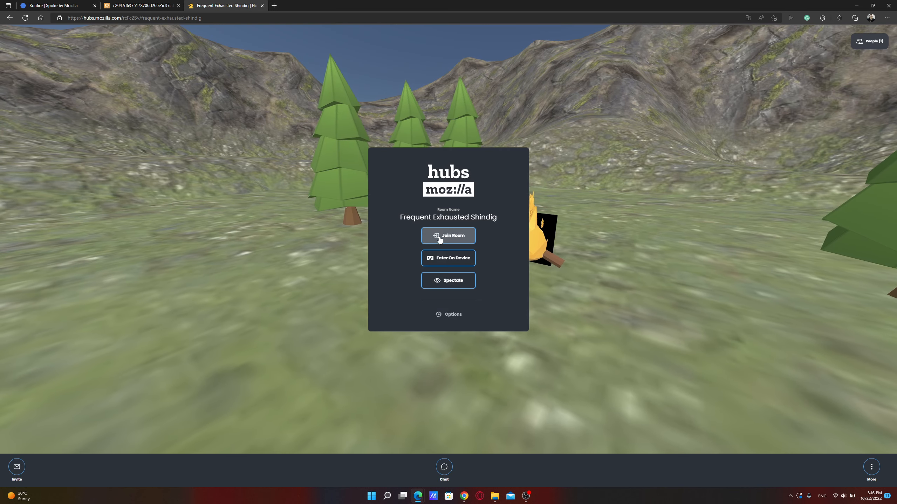
click(429, 243)
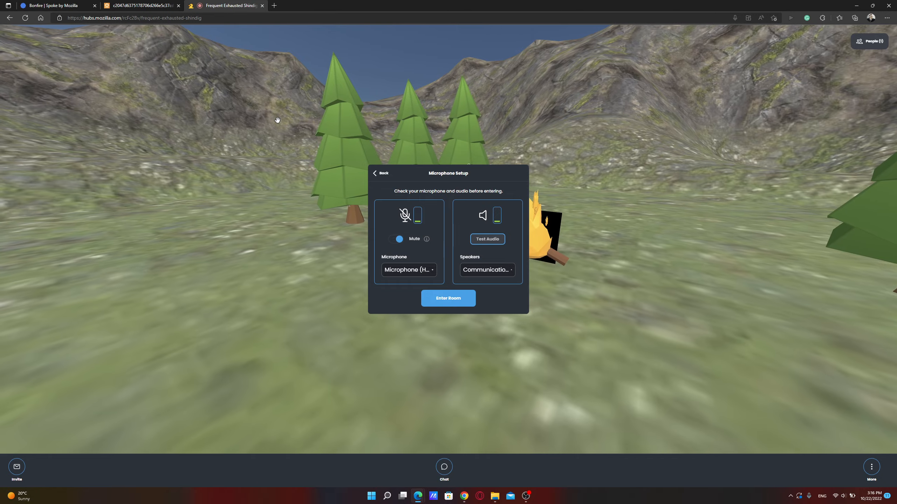
Back in Spoke, scale the campfire audio element down to 0 on all axes and check the bonfire up close
click(27, 4)
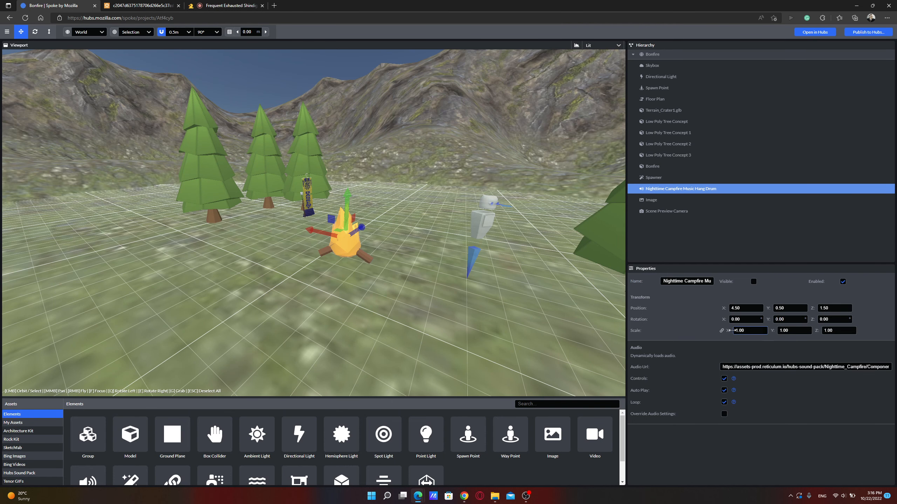
drag(745, 331, 734, 333)
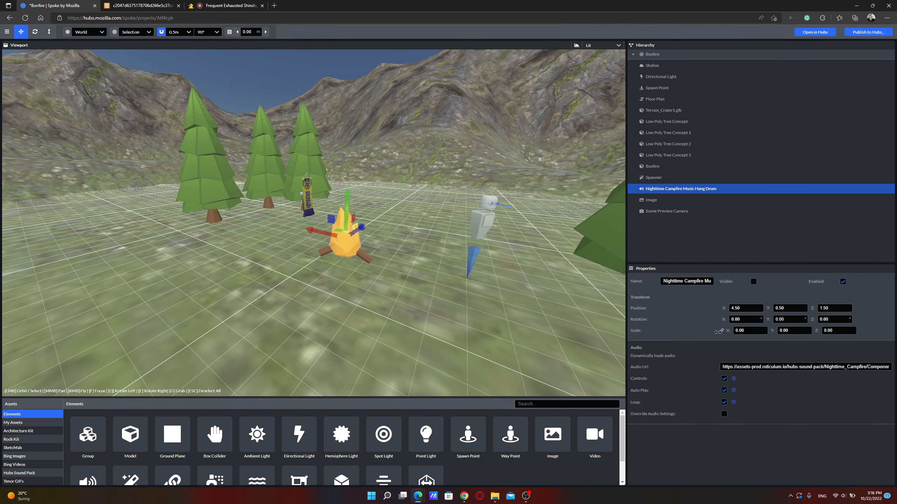
key(d)
right_drag(354, 226, 184, 225)
key(w)
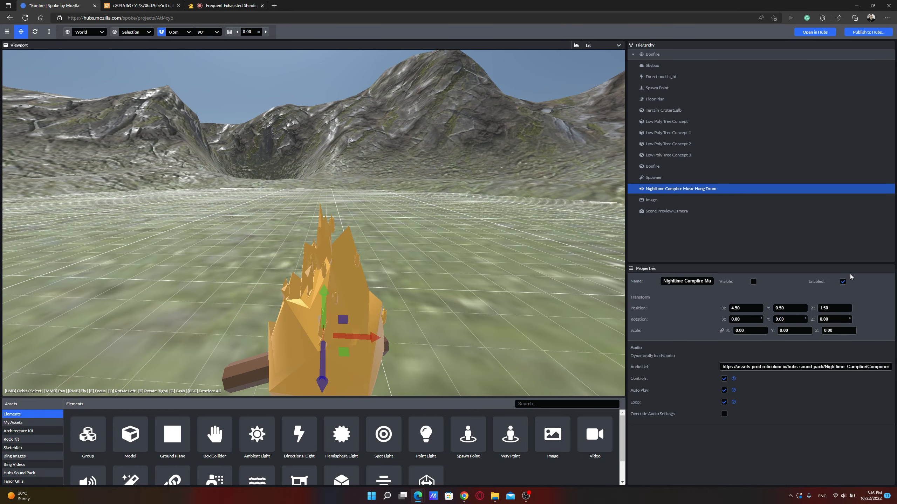
Save and publish the Bonfire scene with the shrunken audio element, continuing through the performance check
click(865, 32)
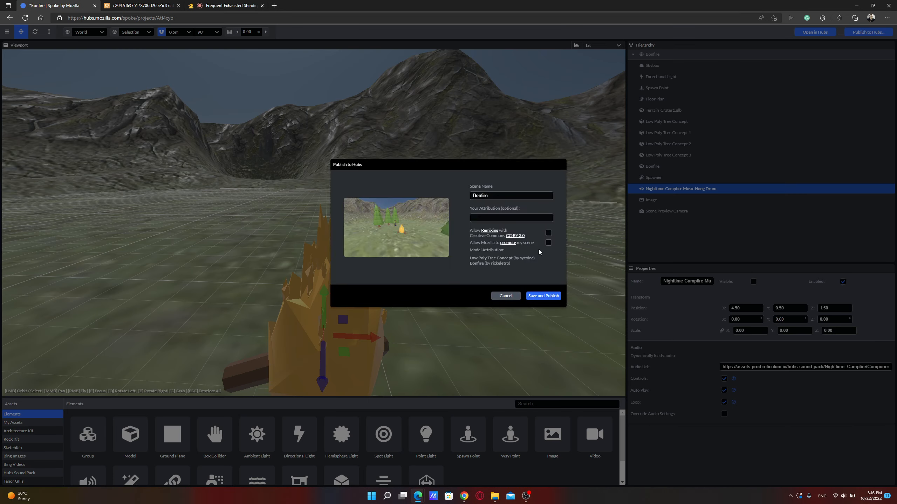
click(549, 296)
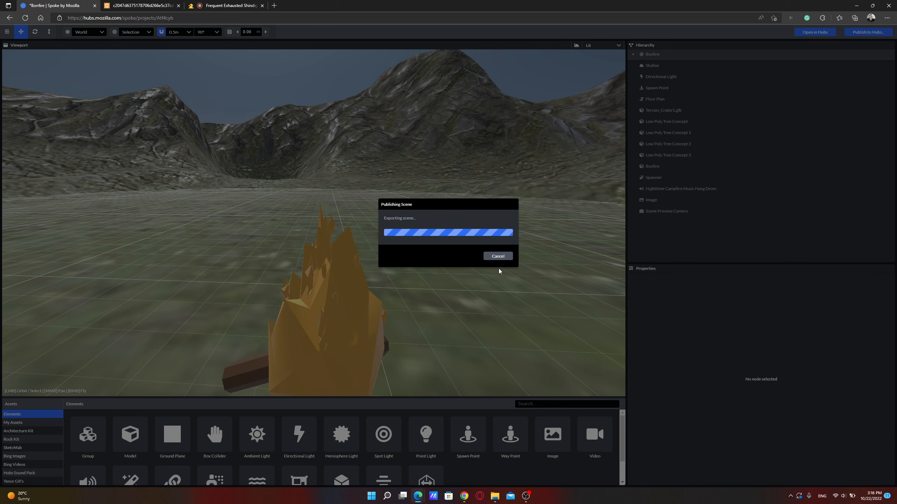
click(530, 332)
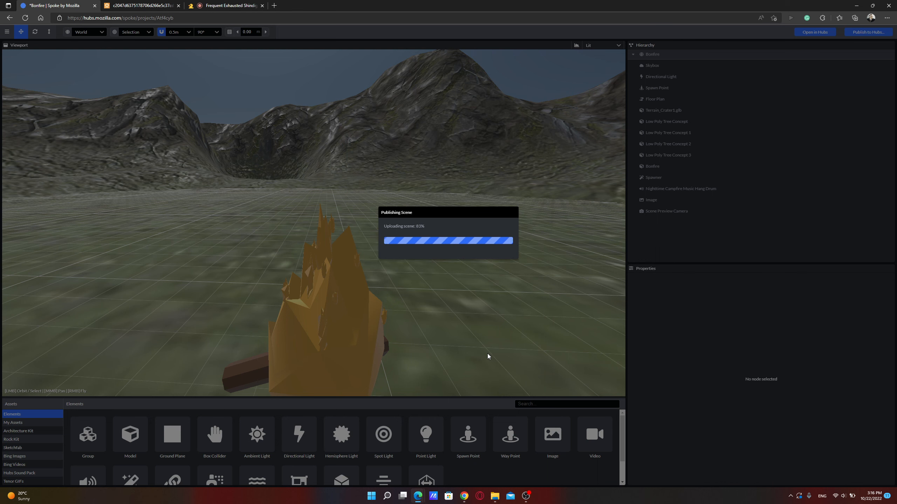
Switch to the Hubs room, reload it and enter with the existing microphone and speaker setup
click(204, 3)
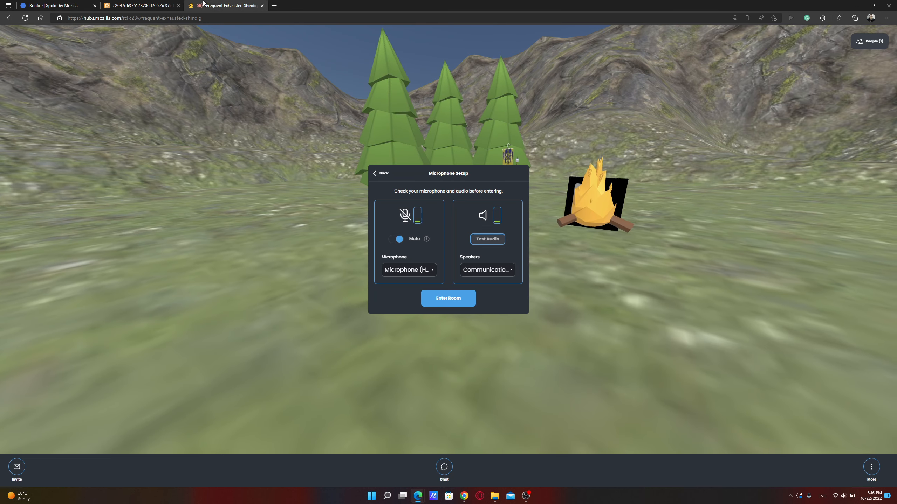
click(25, 17)
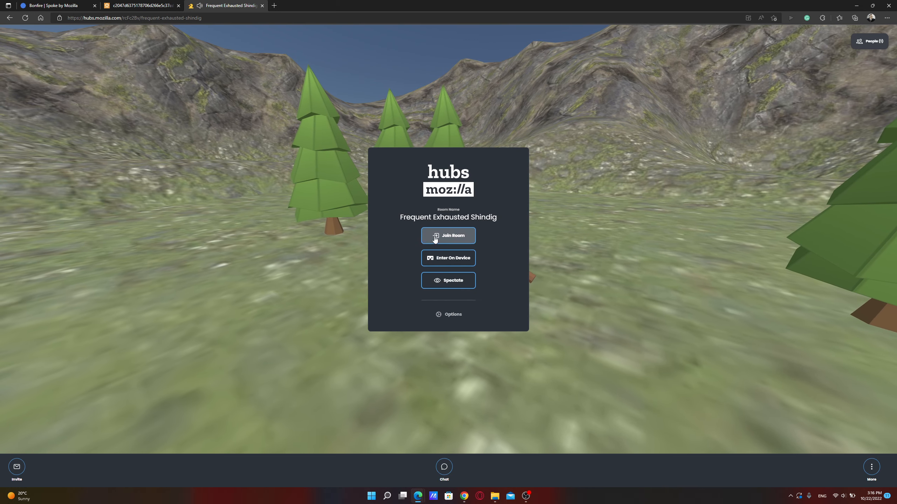
click(434, 239)
click(448, 298)
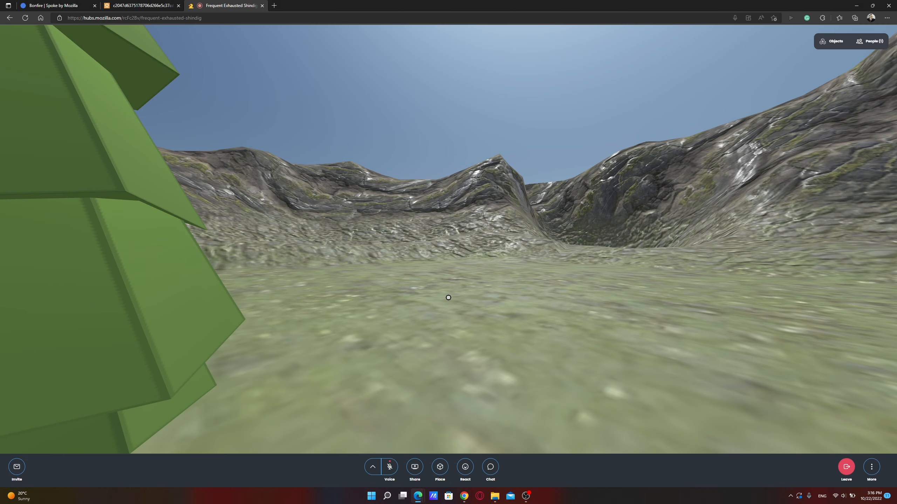
Walk and look around the room to inspect the bonfire, trees, marshmallow stick and scarf image
drag(451, 302, 600, 323)
key(s)
key(d)
key(w)
key(s)
drag(566, 296, 307, 258)
key(s)
key(w)
key(s)
drag(503, 128, 286, 127)
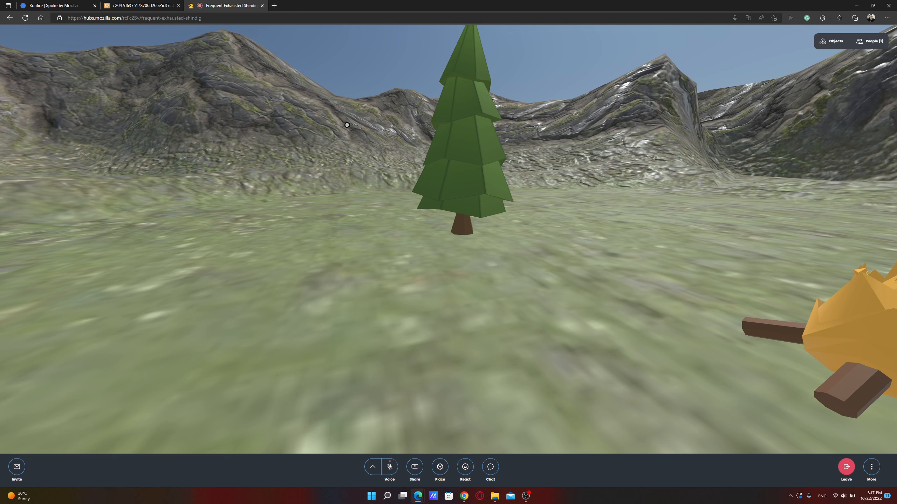
drag(348, 125, 595, 215)
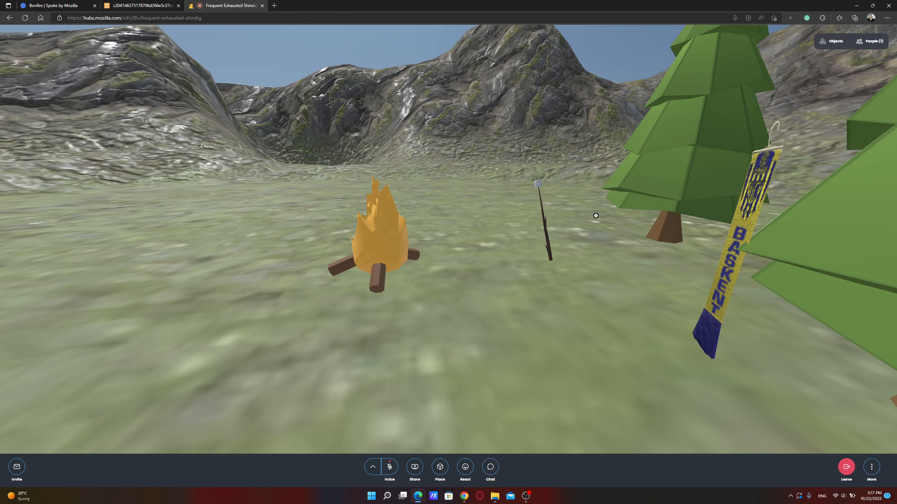